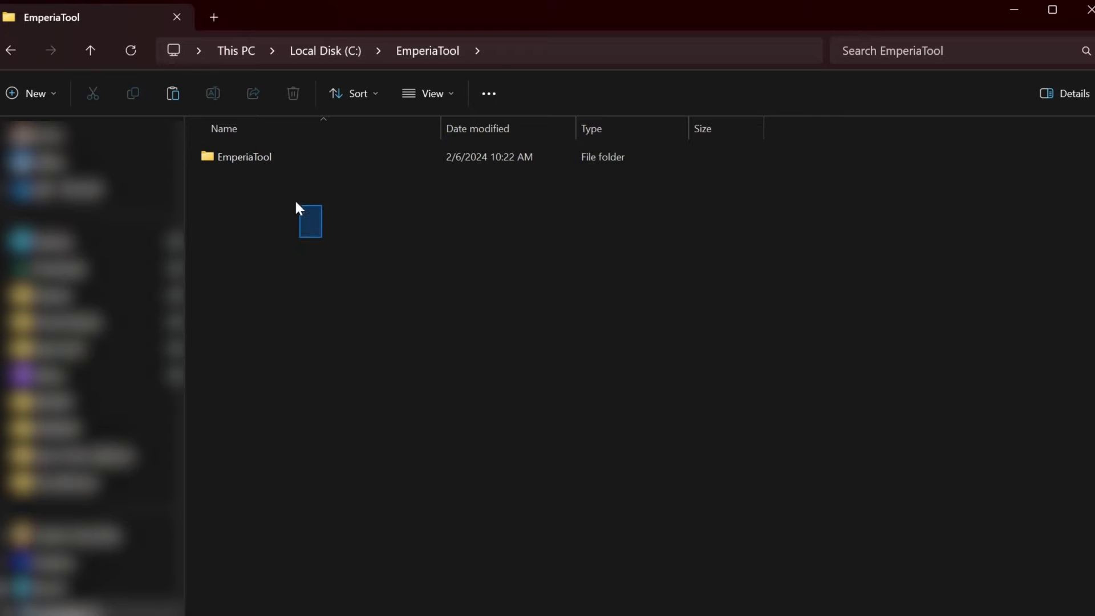
- Copy the EmperiaTool folder into TutorialProject\Plugins, then open Unreal's Plugins list
right_click(257, 157)
left_click(389, 529)
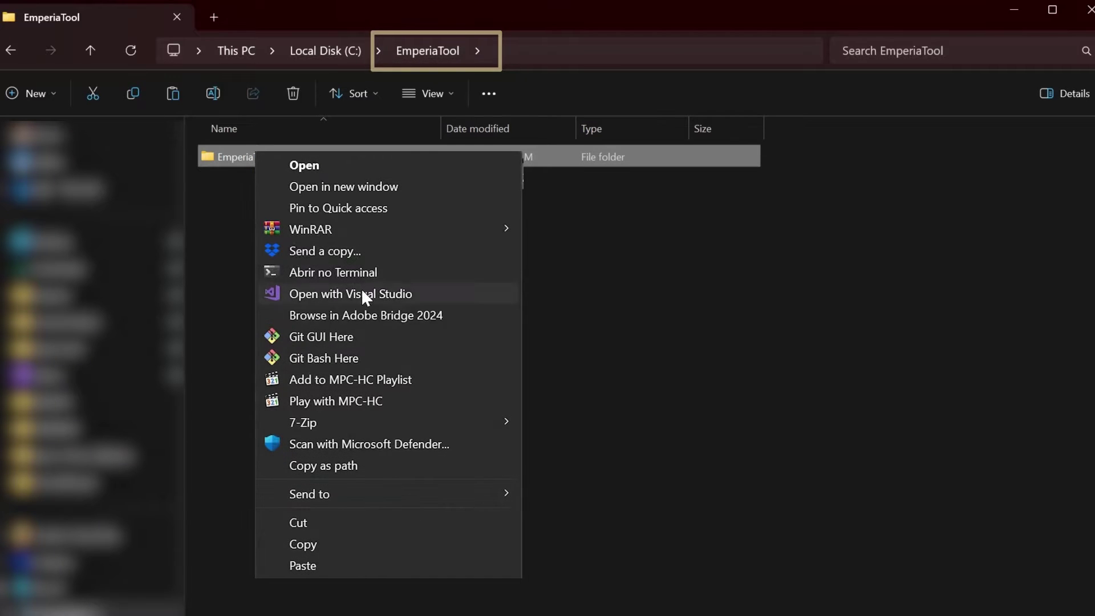
left_click(353, 544)
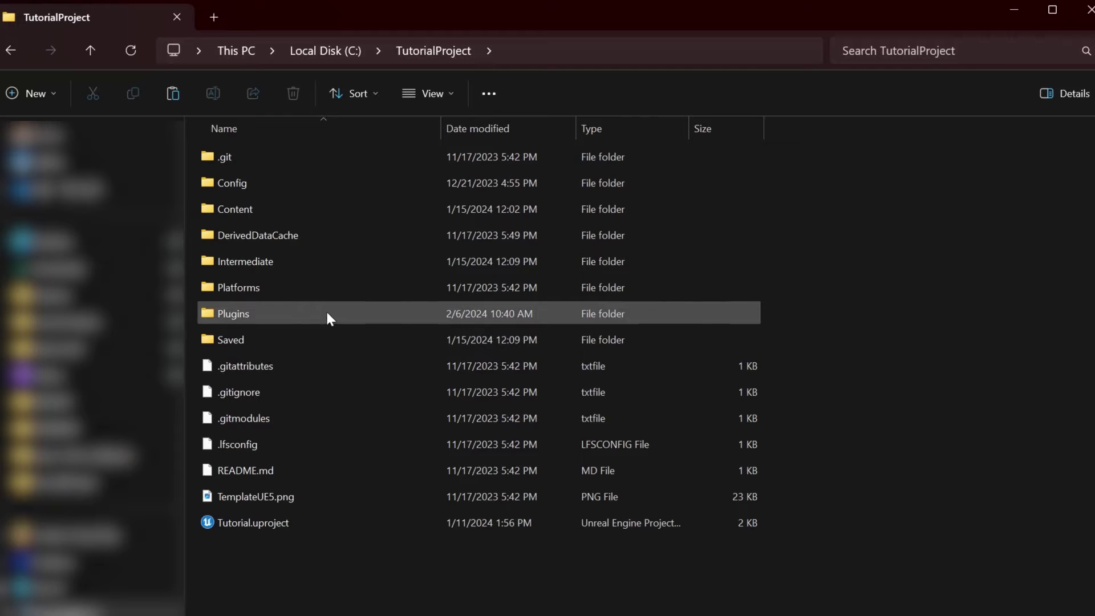
double_click(327, 312)
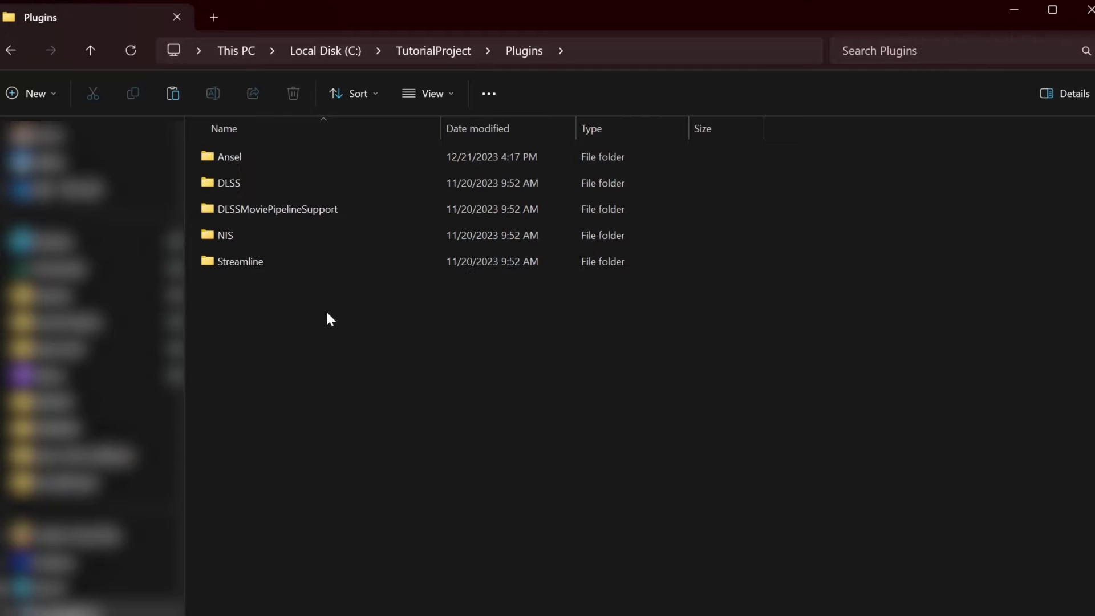
key("ctrl+v")
left_click(378, 402)
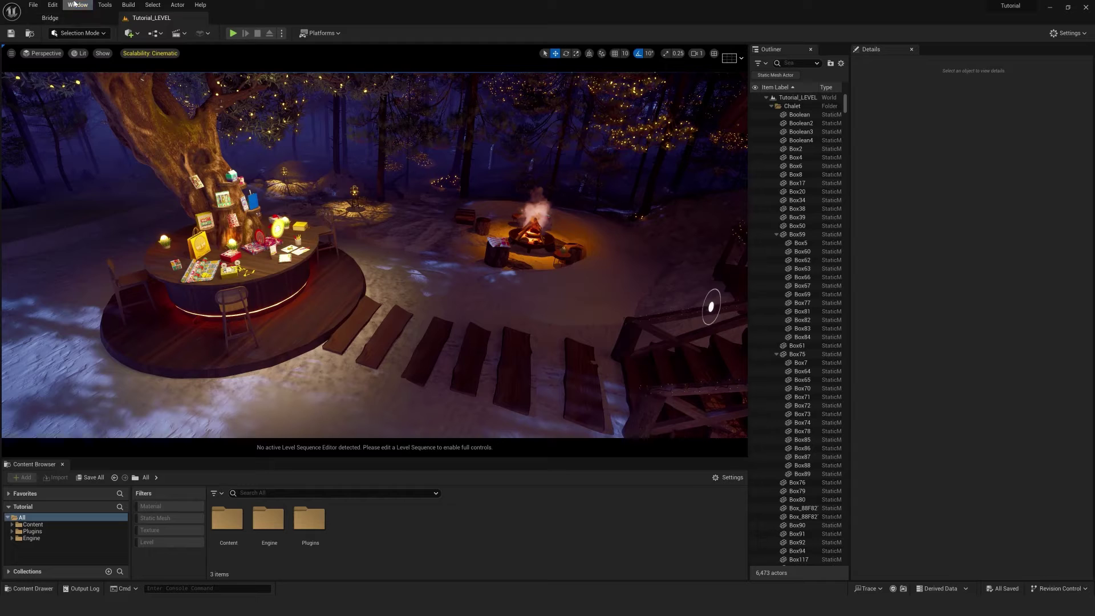
left_click(52, 4)
left_click(111, 135)
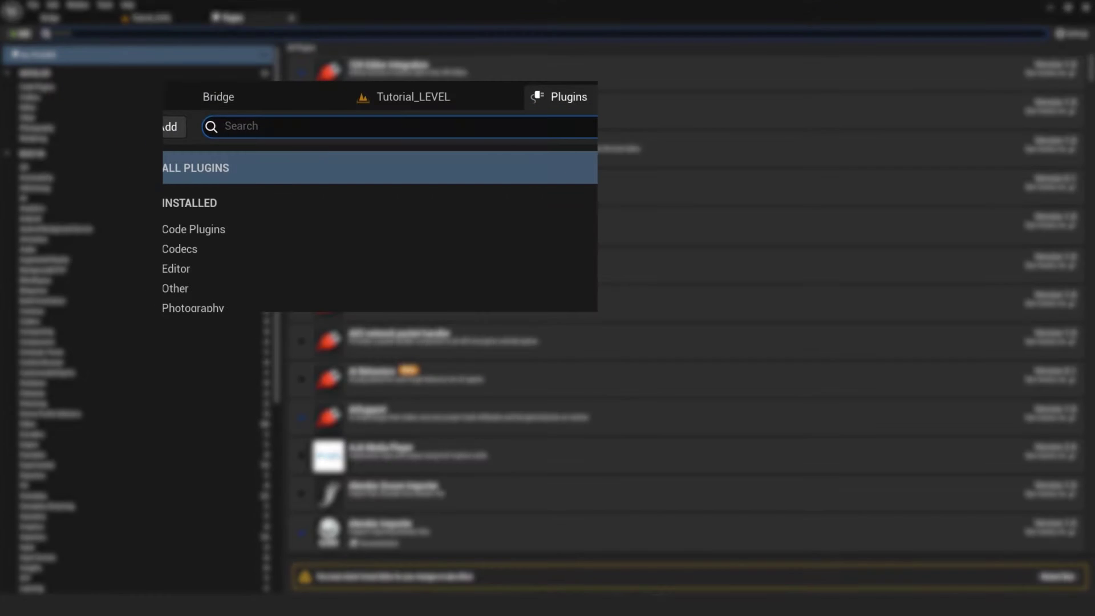
- Search plugins for 'emperia', enable EmperiaCreatorTools and restart the editor
type("emperia")
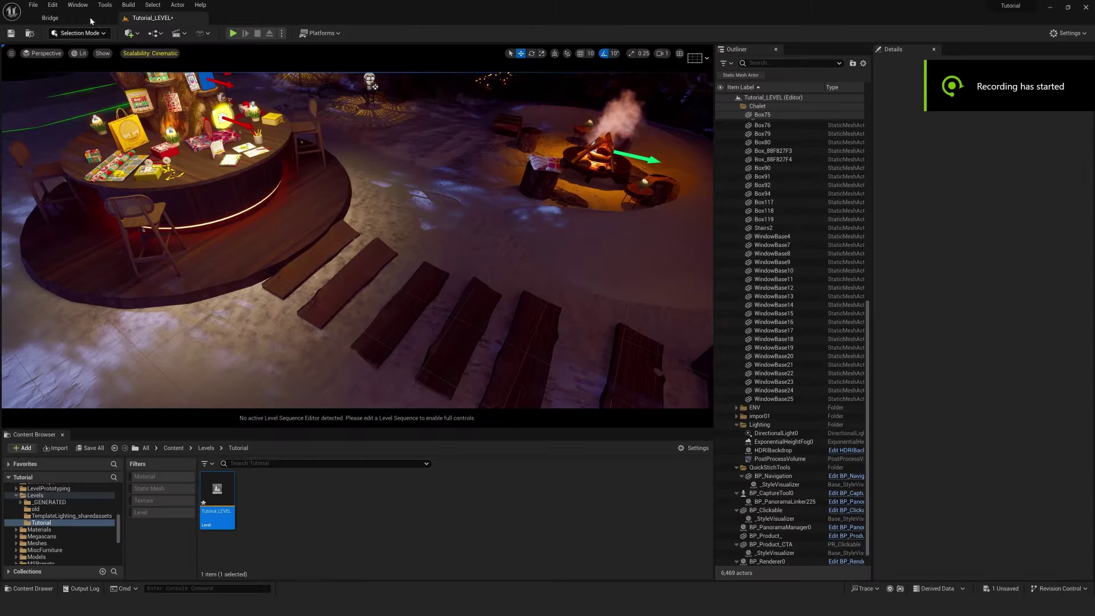
left_click(78, 5)
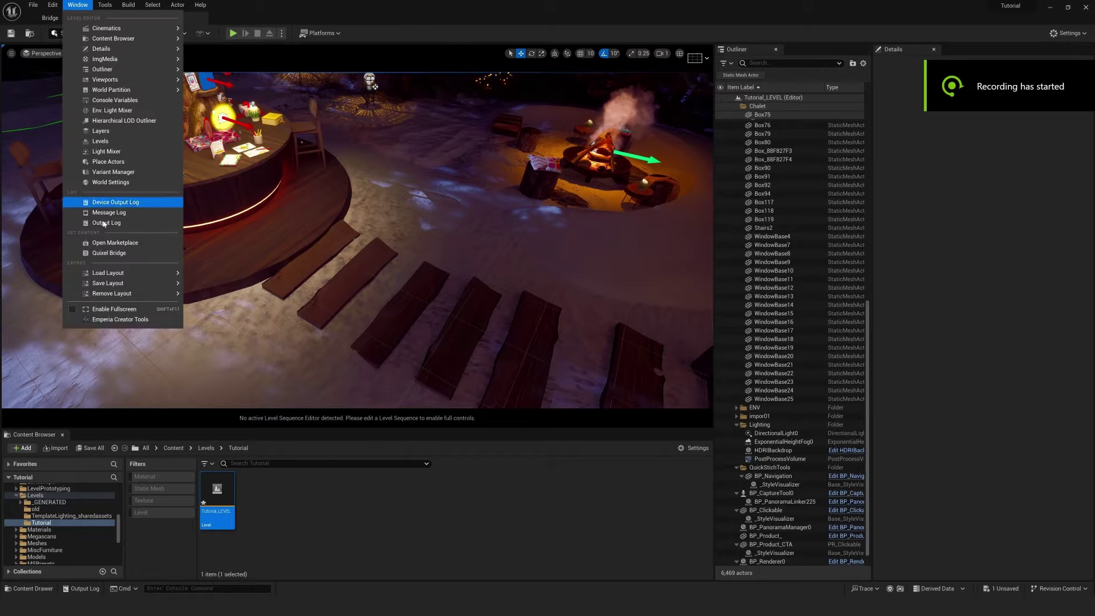
- Launch Emperia Creator Tools and submit the registered e-mail address to request a login code
left_click(120, 318)
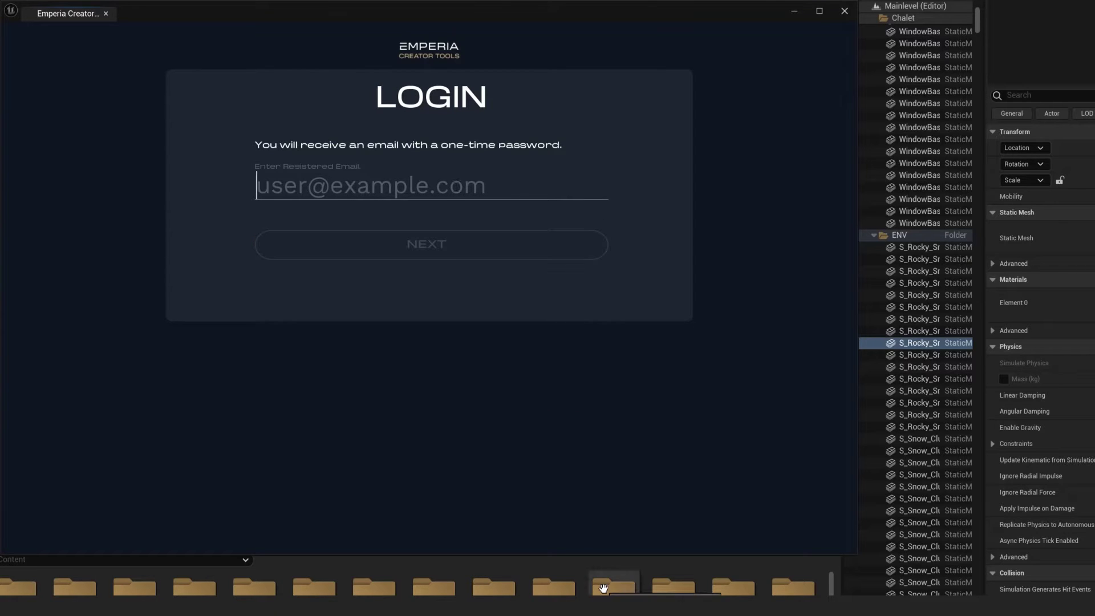
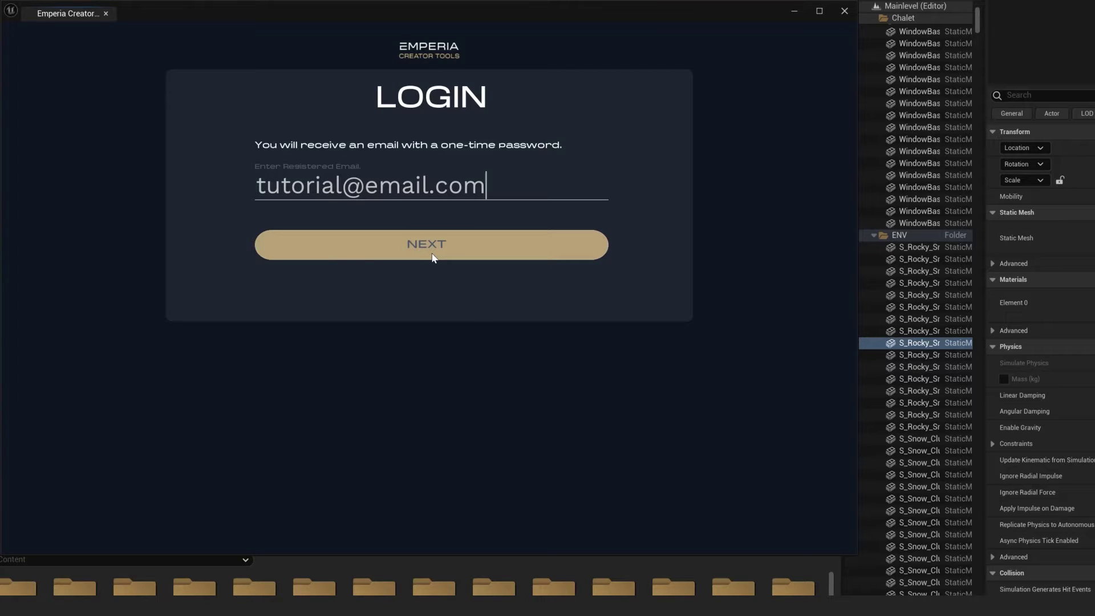
left_click(432, 256)
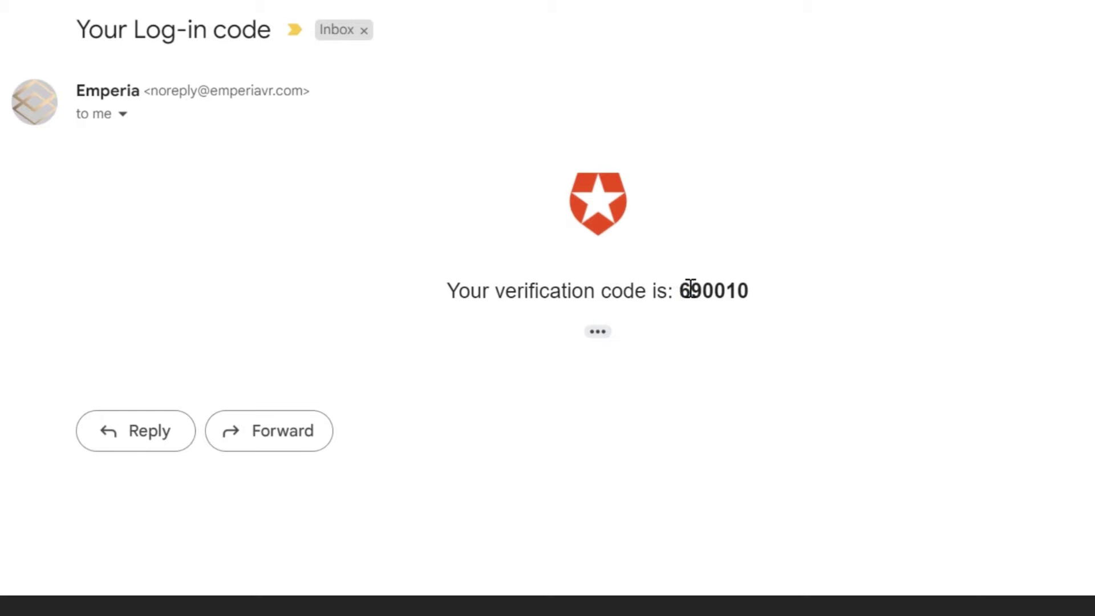
- Enter the e-mailed one-time code in the OTP field and verify to log in
double_click(691, 289)
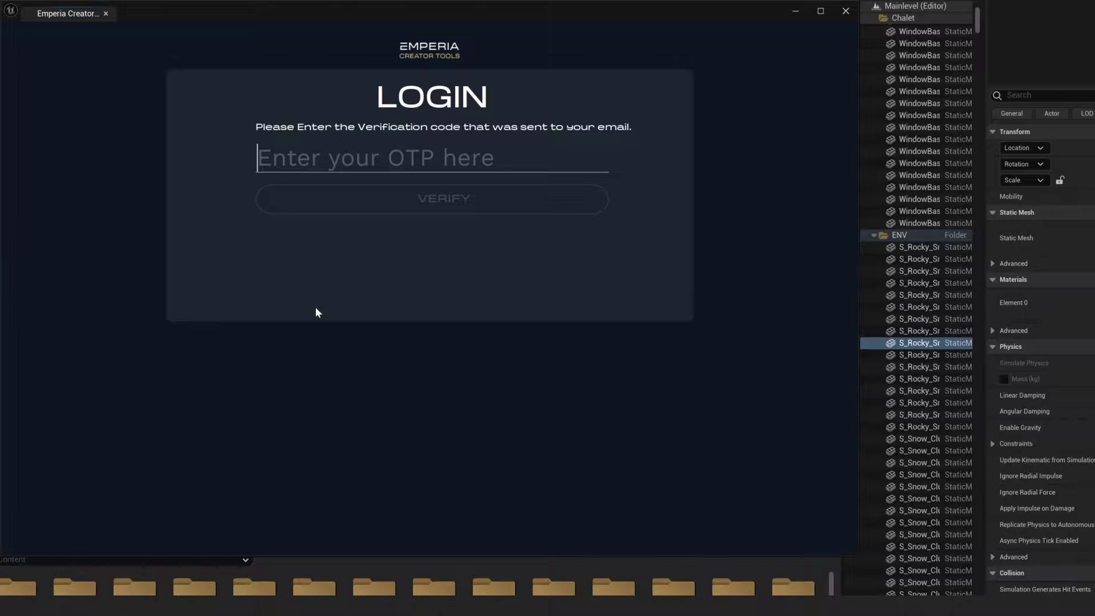
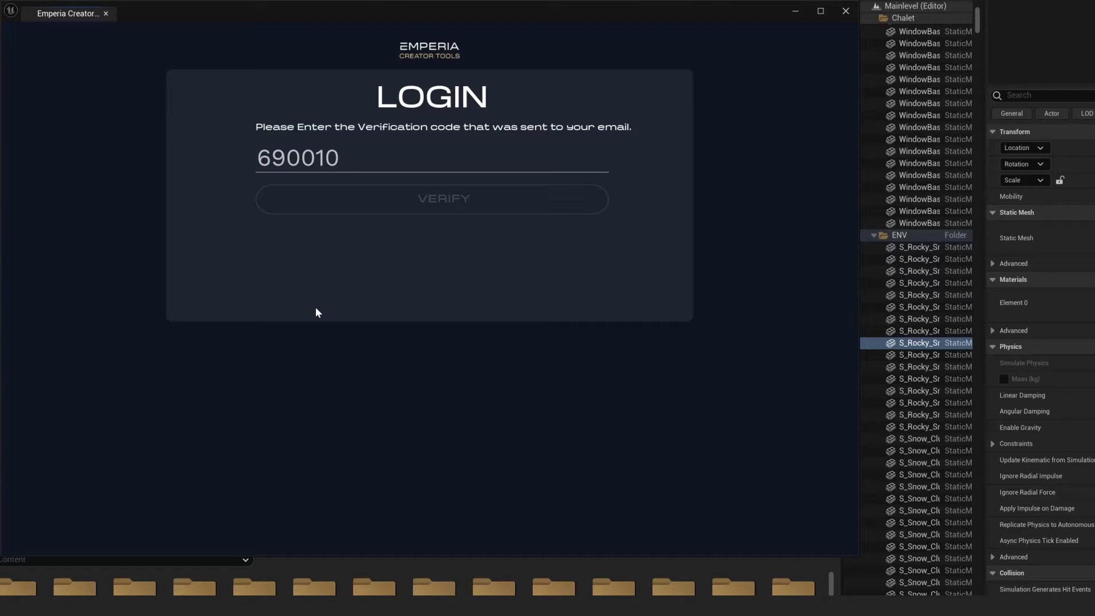
left_click(454, 211)
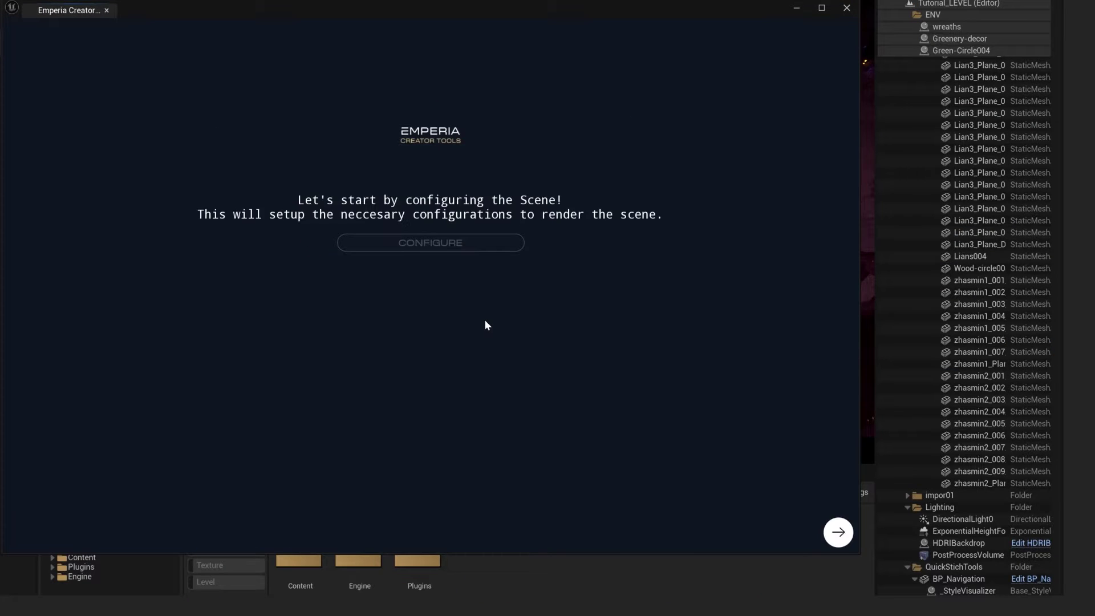
- Configure the scene, then advance through the Hotspot, Gather and Interactables pages to the final settings page
left_click(447, 246)
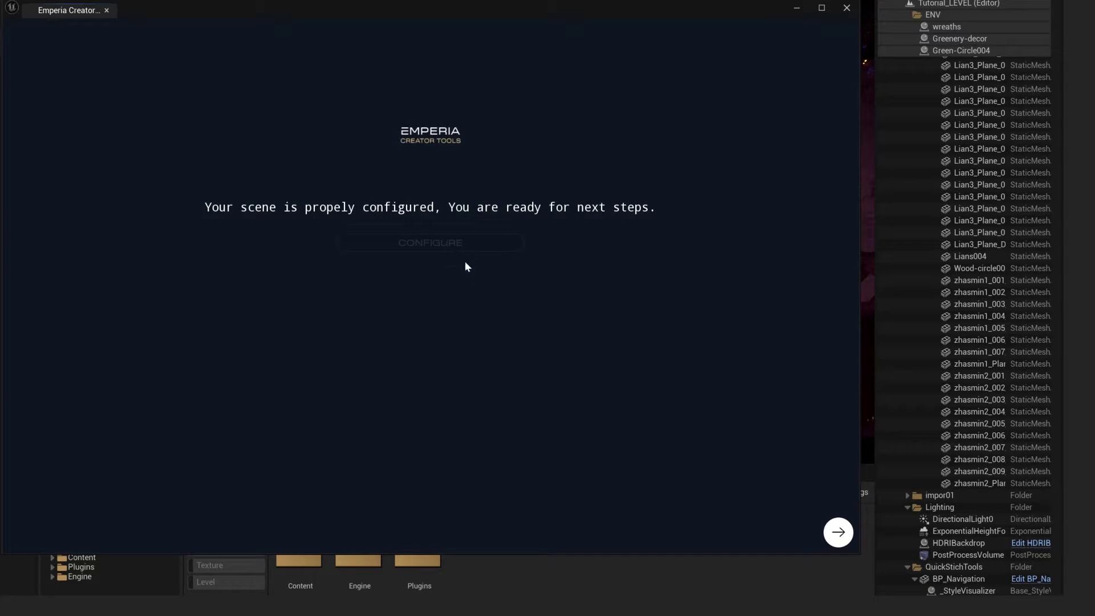
left_click(837, 533)
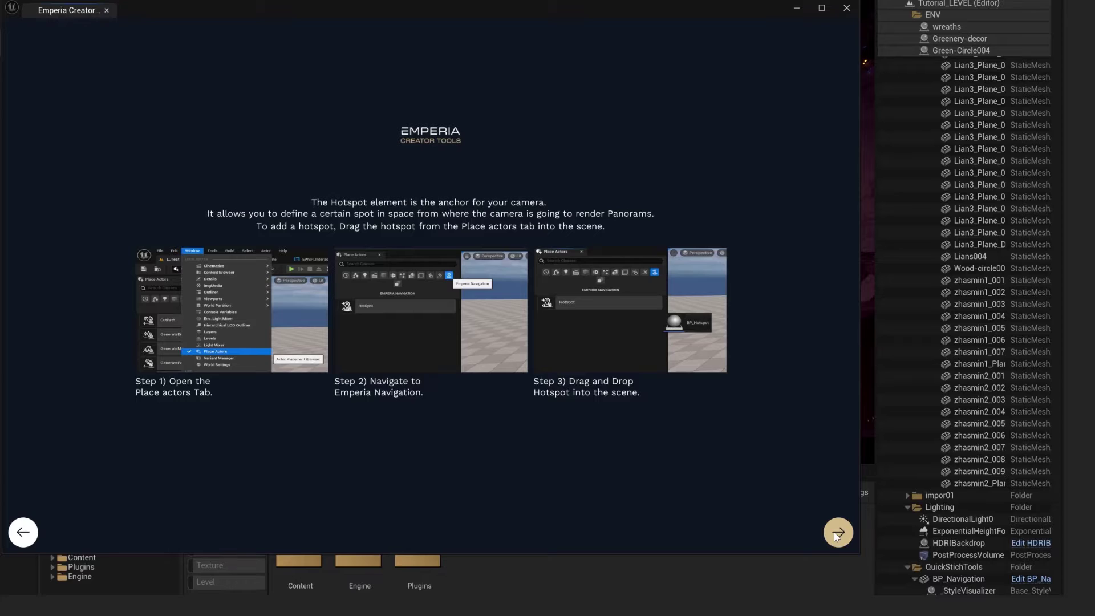
left_click(837, 532)
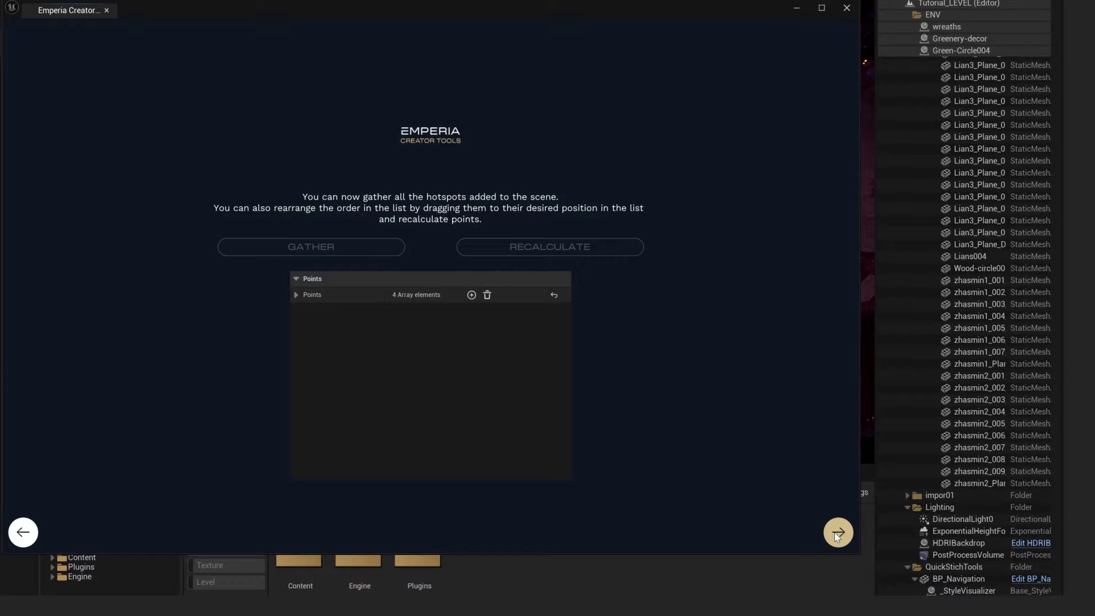
left_click(834, 532)
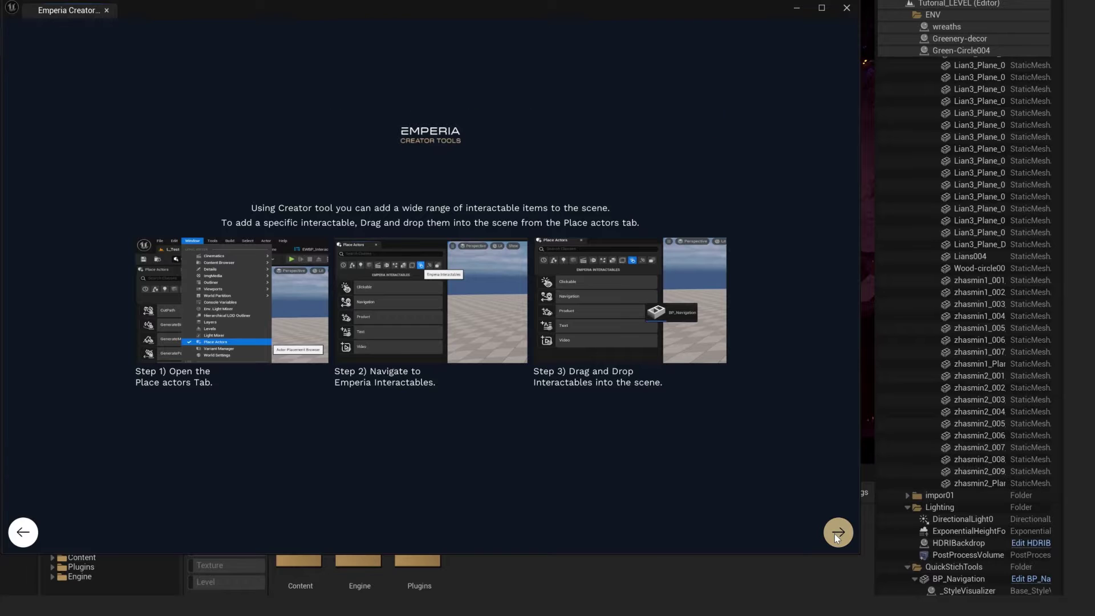
left_click(836, 532)
left_click(836, 534)
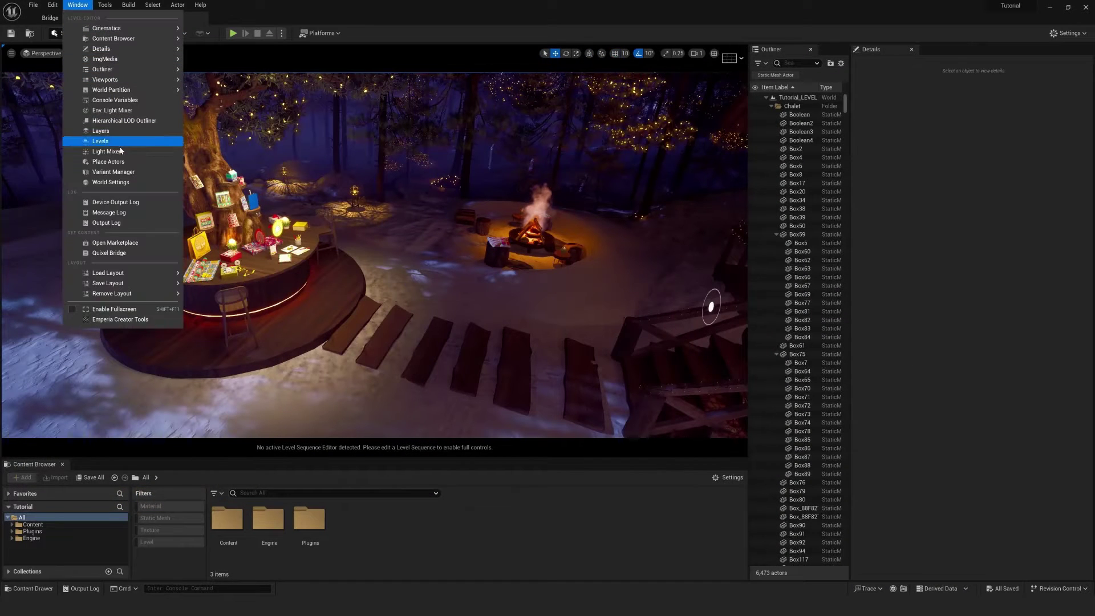
- Drag a HotSpot from the Emperia Navigation actors into the level
left_click(109, 161)
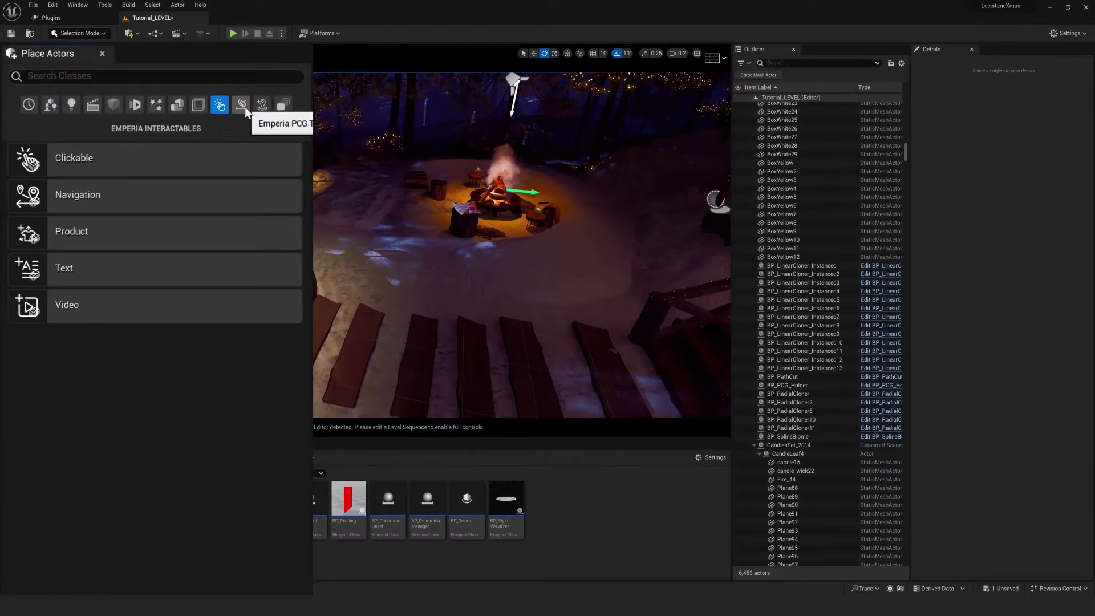
left_click(244, 108)
left_click(262, 107)
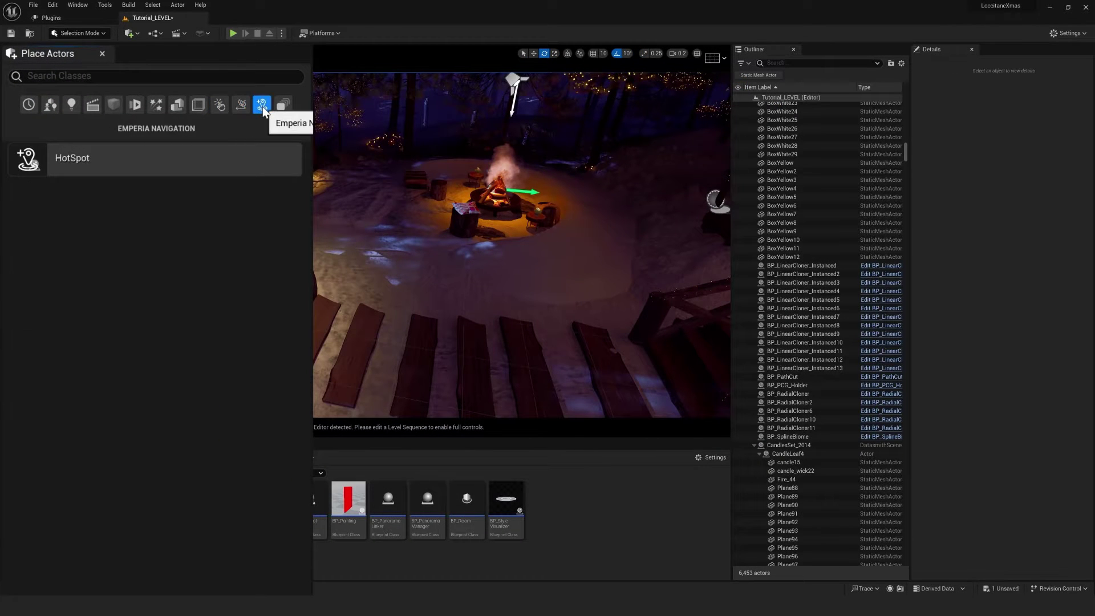
left_click_drag(89, 163, 395, 216)
- Position the hotspot beside the campfire steps and set its Location Z to 180
right_click_drag(395, 217, 211, 223)
mouse_move(402, 207)
left_mouse_down()
mouse_move(402, 236)
mouse_move(575, 234)
left_mouse_up()
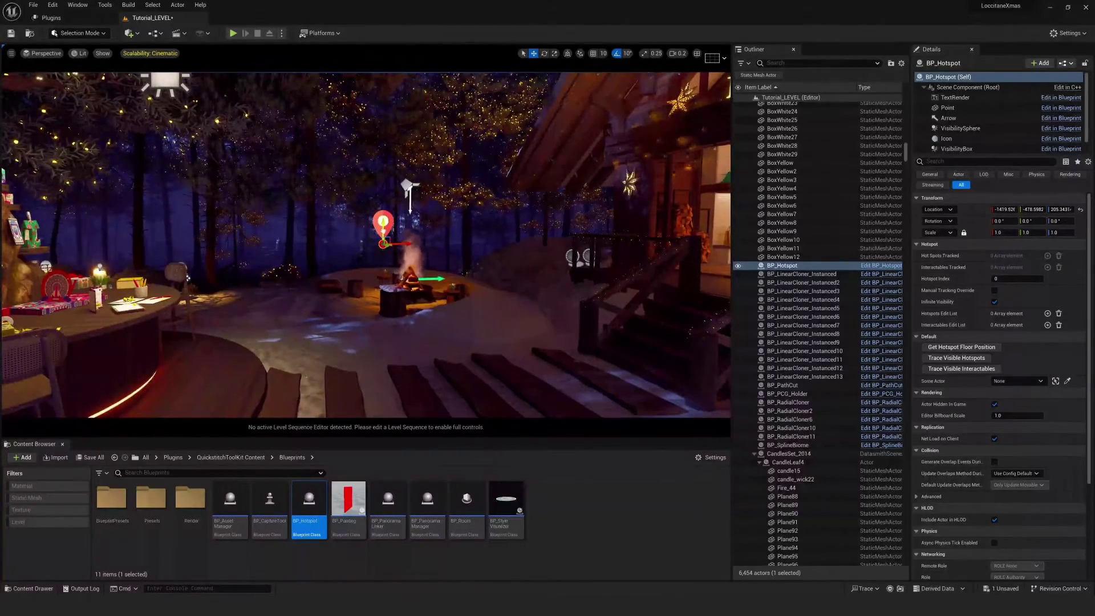
left_click_drag(384, 235, 493, 218, "alt")
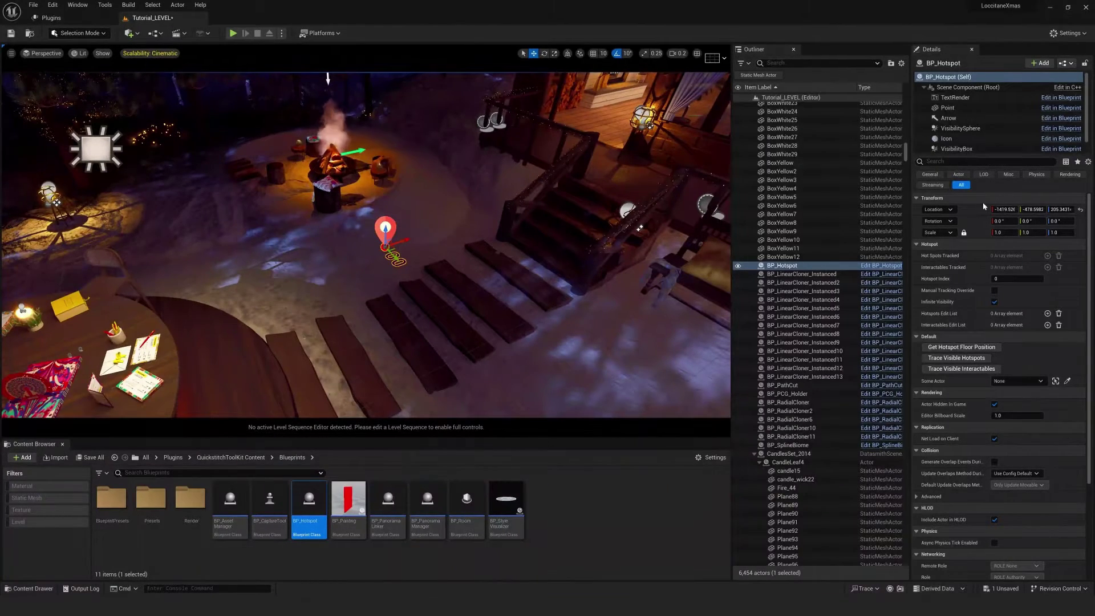
type("180")
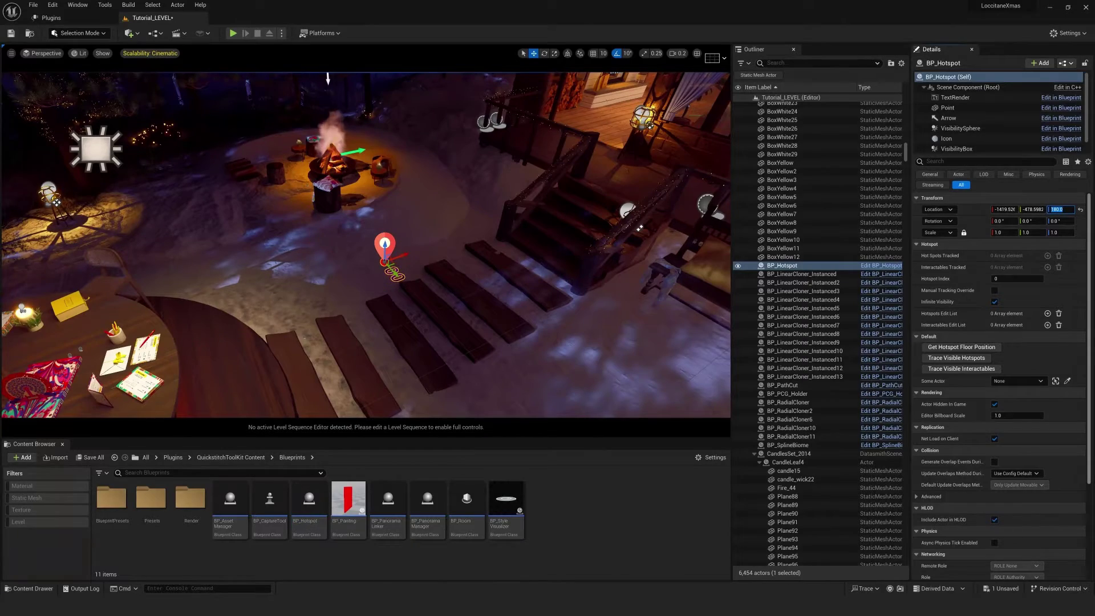
key("Return")
key("f")
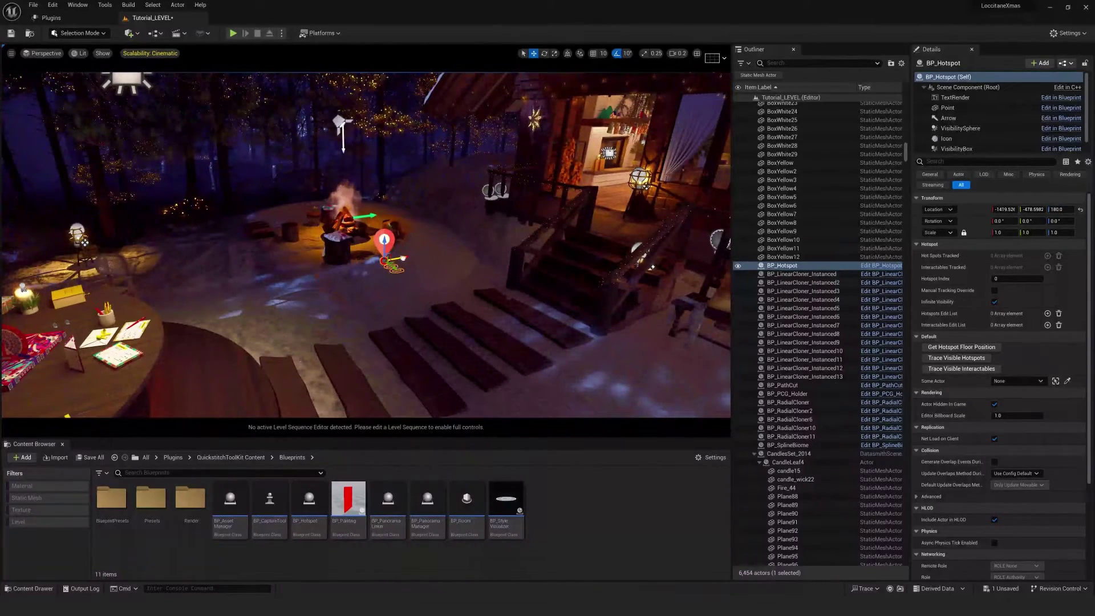
- Alt-drag the hotspot twice to create BP_Hotspot2 and BP_Hotspot3 further along the path
left_click_drag(403, 258, 530, 251, "alt")
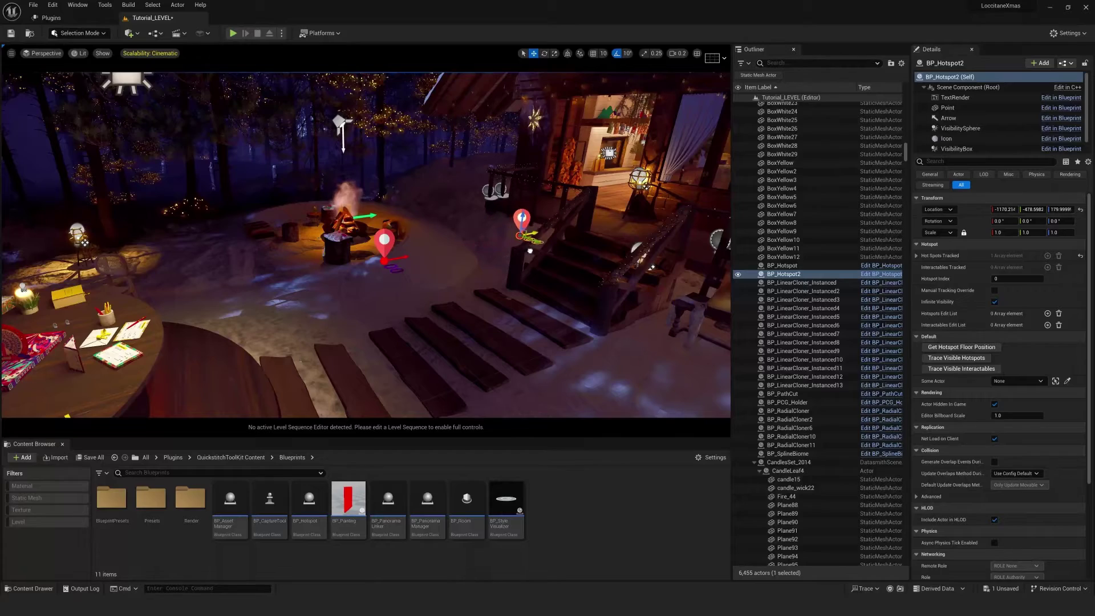
right_click_drag(539, 298, 370, 240)
scroll(544, 295, "up", 2)
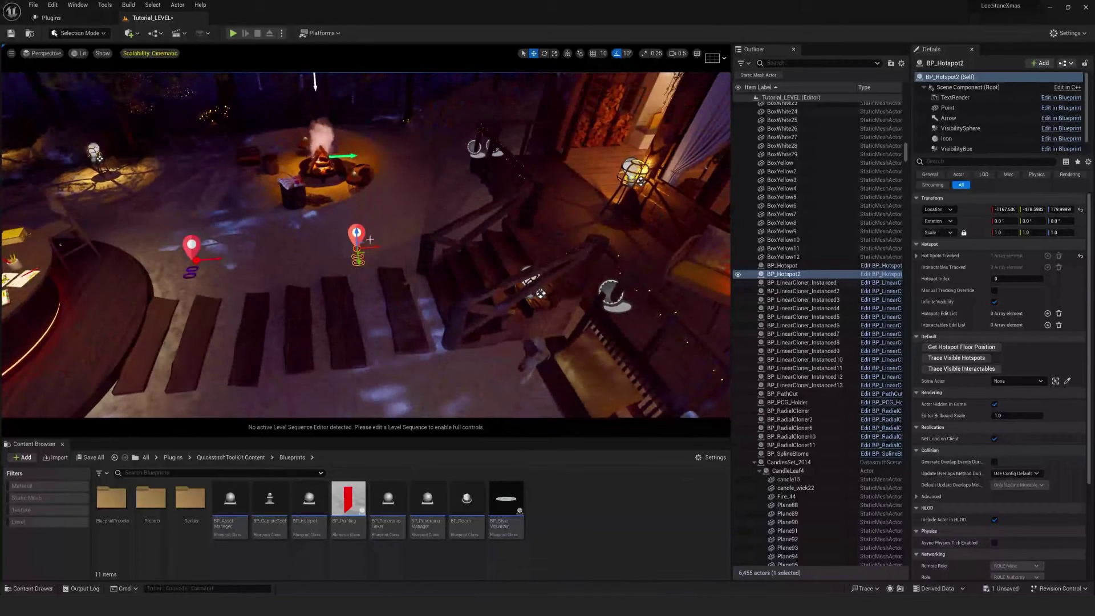
left_click_drag(363, 245, 471, 202, "alt")
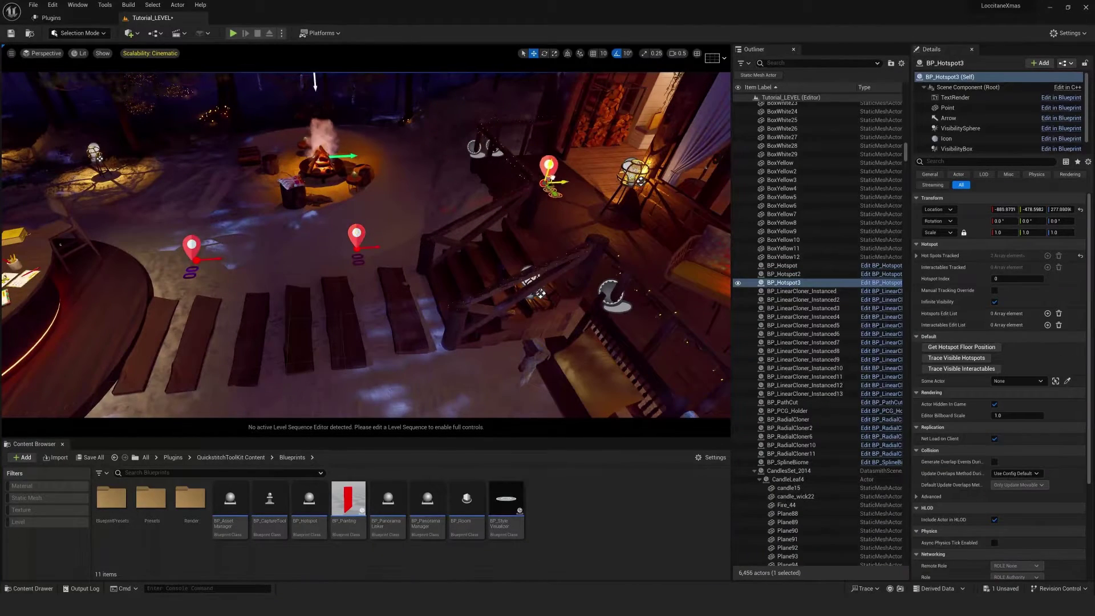
left_click_drag(643, 139, 647, 131)
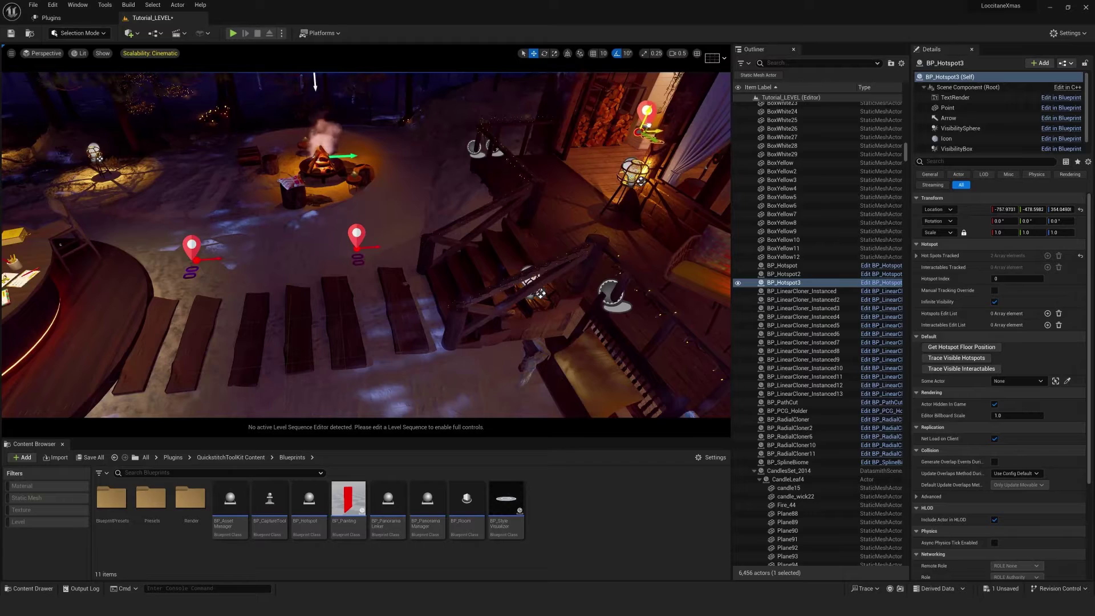
right_click_drag(539, 293, 498, 302)
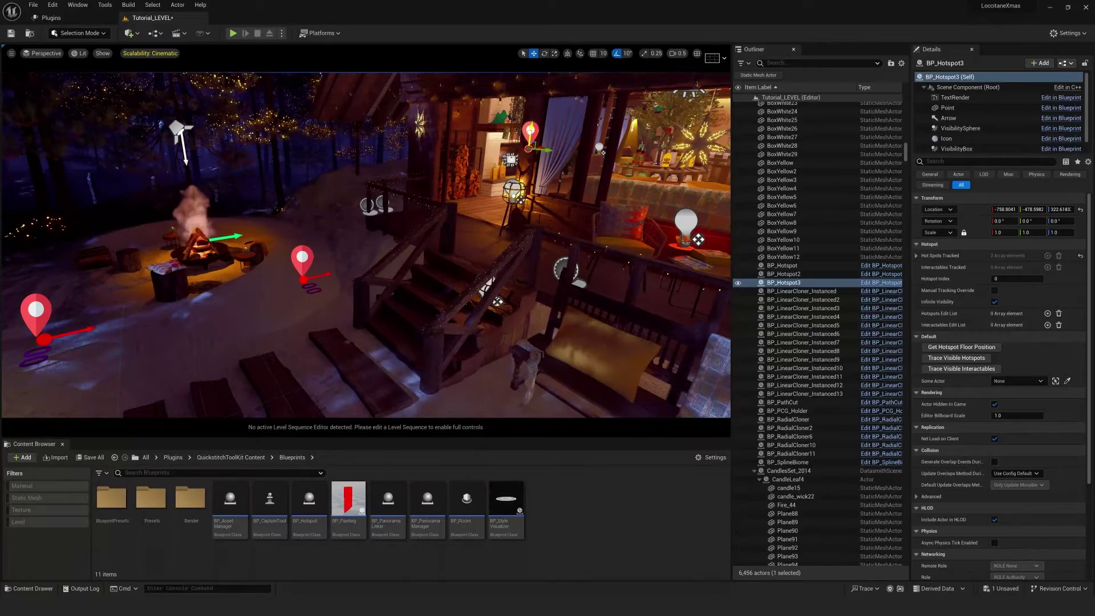
right_click_drag(497, 301, 448, 286)
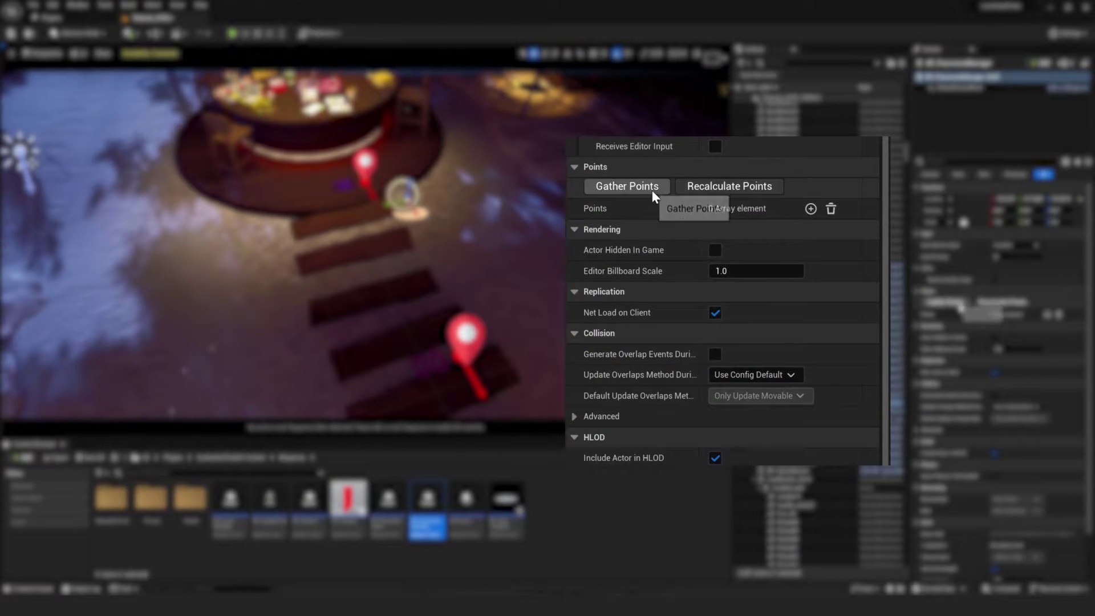
- Gather and recalculate points so BP_PanoramaManager lists three hotspots: 0, 1 and 2
left_click(653, 191)
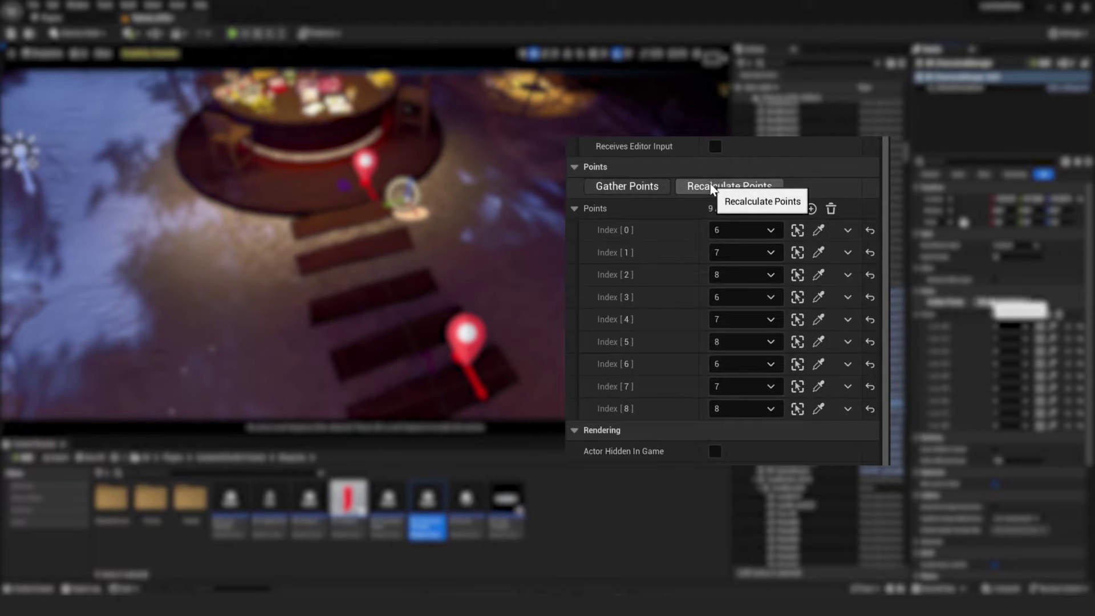
left_click(632, 182)
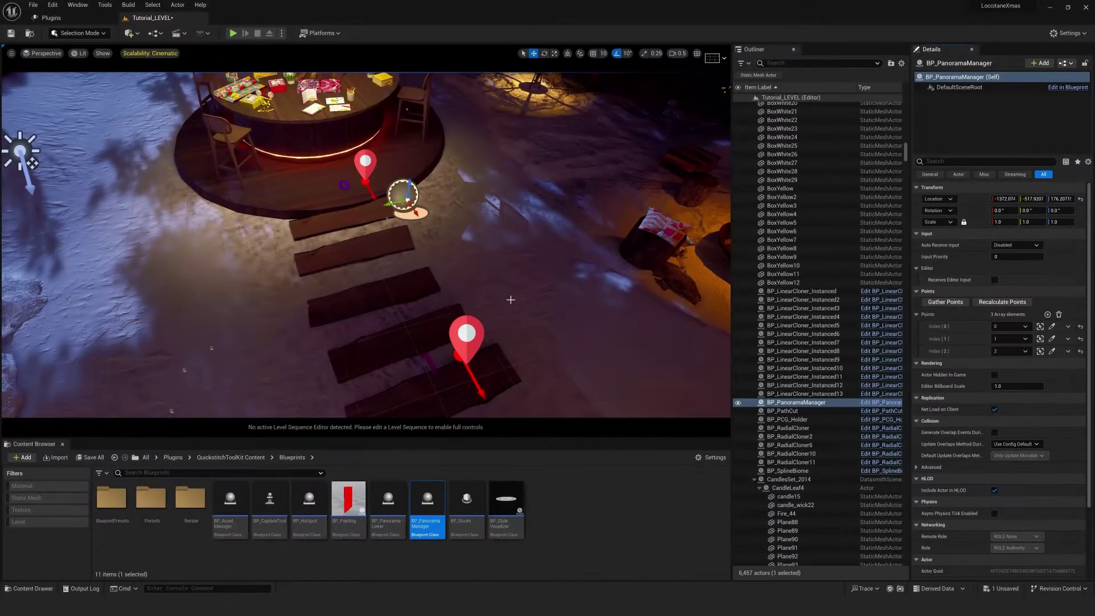
key("f")
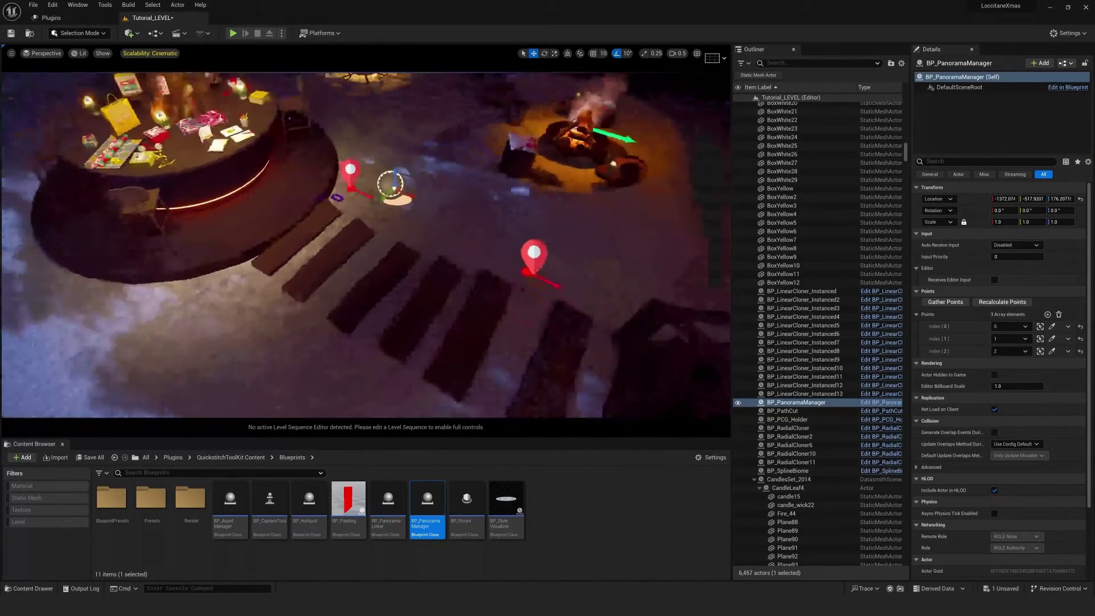
left_click_drag(365, 239, 308, 242, "alt")
right_click_drag(566, 312, 610, 313, "alt")
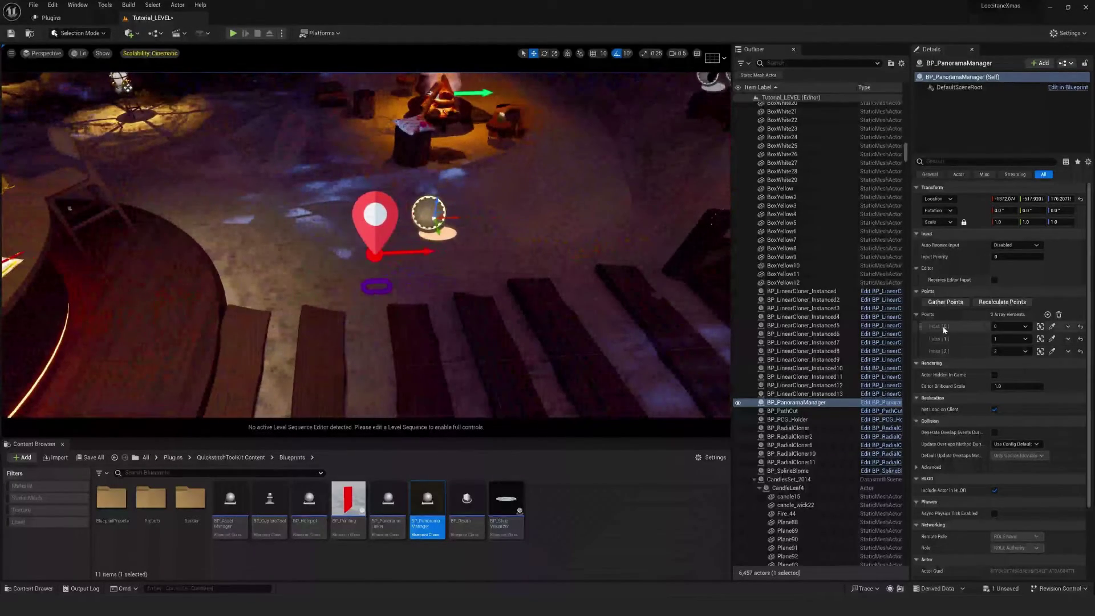
- Select hotspot 1 through the panorama manager's Points list and bring it into view
left_click(1040, 327)
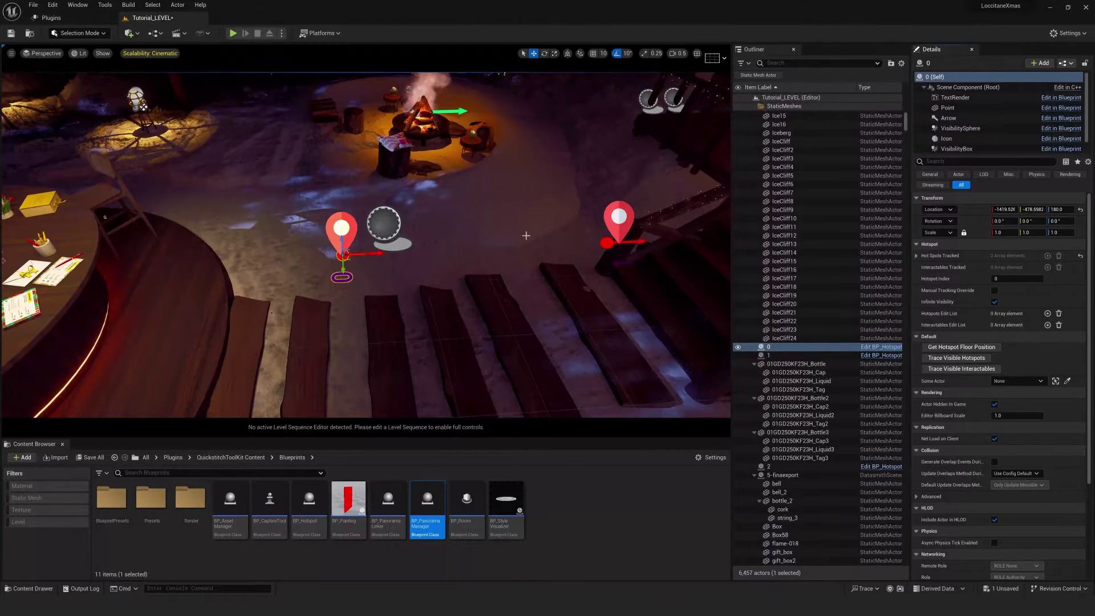
left_click(374, 224)
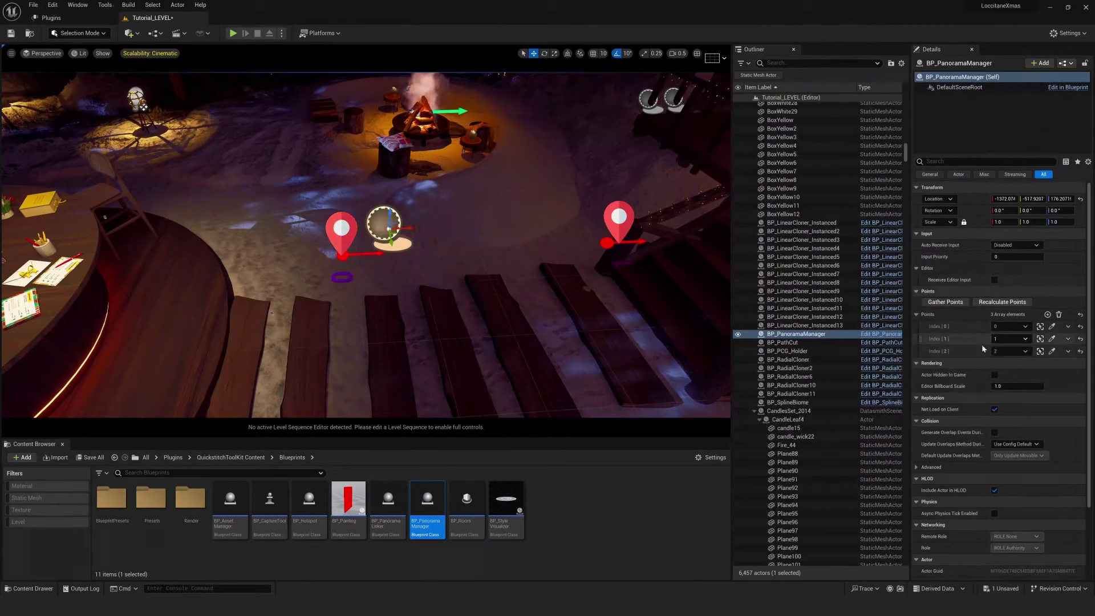
left_click(1040, 339)
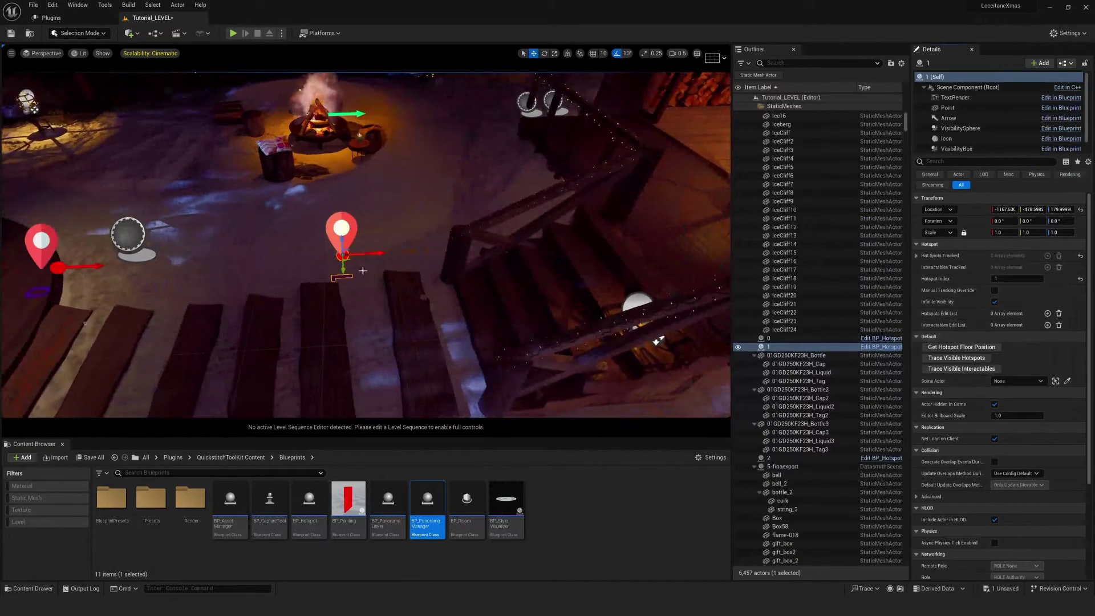
right_click_drag(441, 270, 440, 270)
right_click_drag(381, 224, 381, 224)
- Duplicate hotspot 1 toward the house and set the copy's Hotspot Index to 3
left_click_drag(406, 219, 611, 218, "alt")
right_click_drag(612, 217, 611, 218)
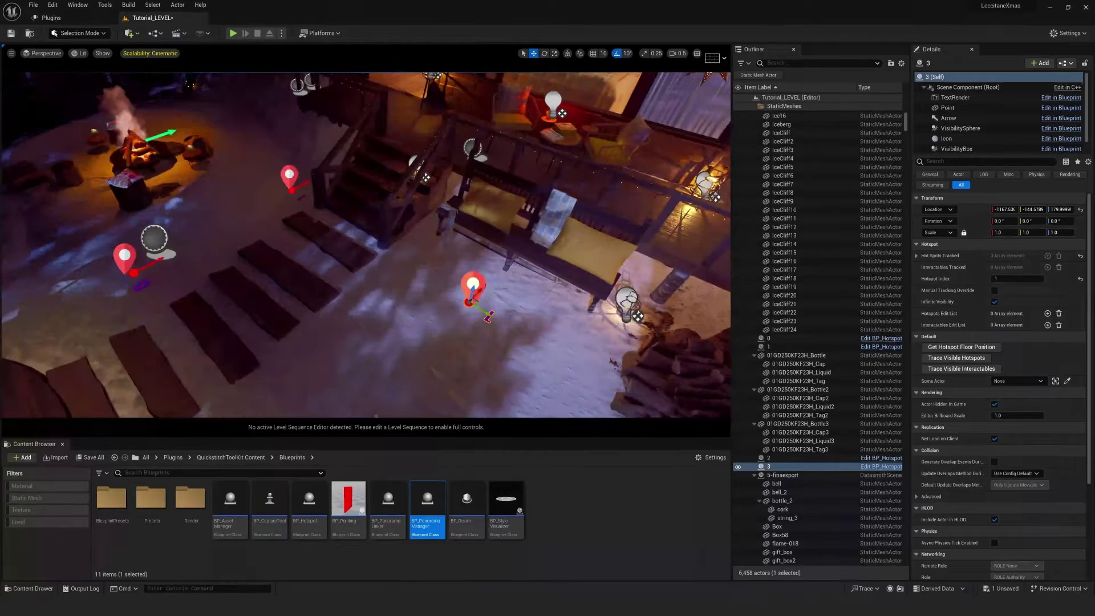
left_click(1005, 279)
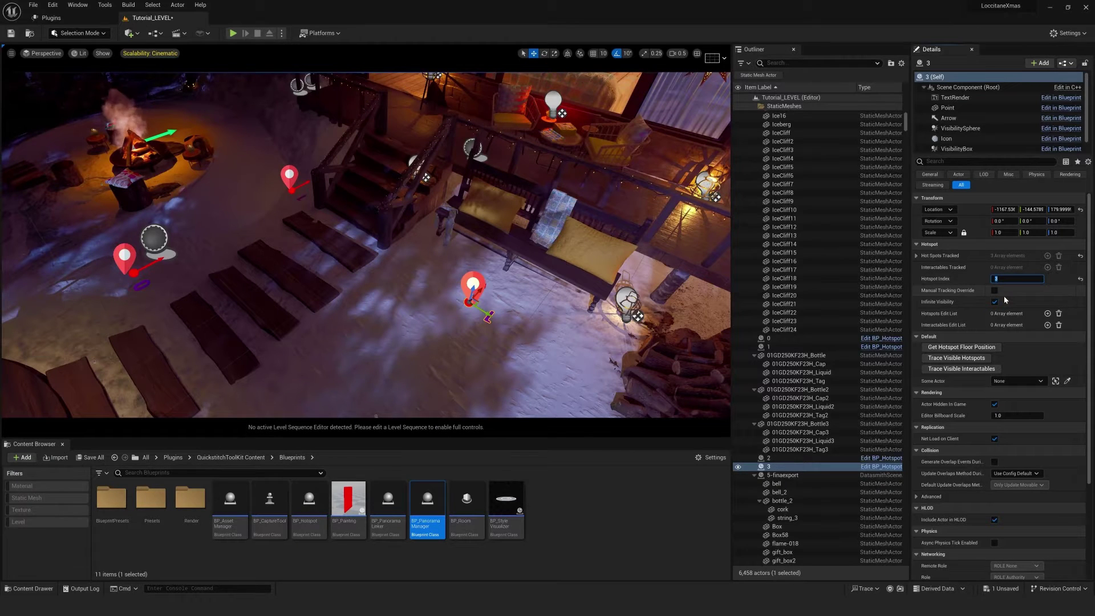
type("3")
key("Return")
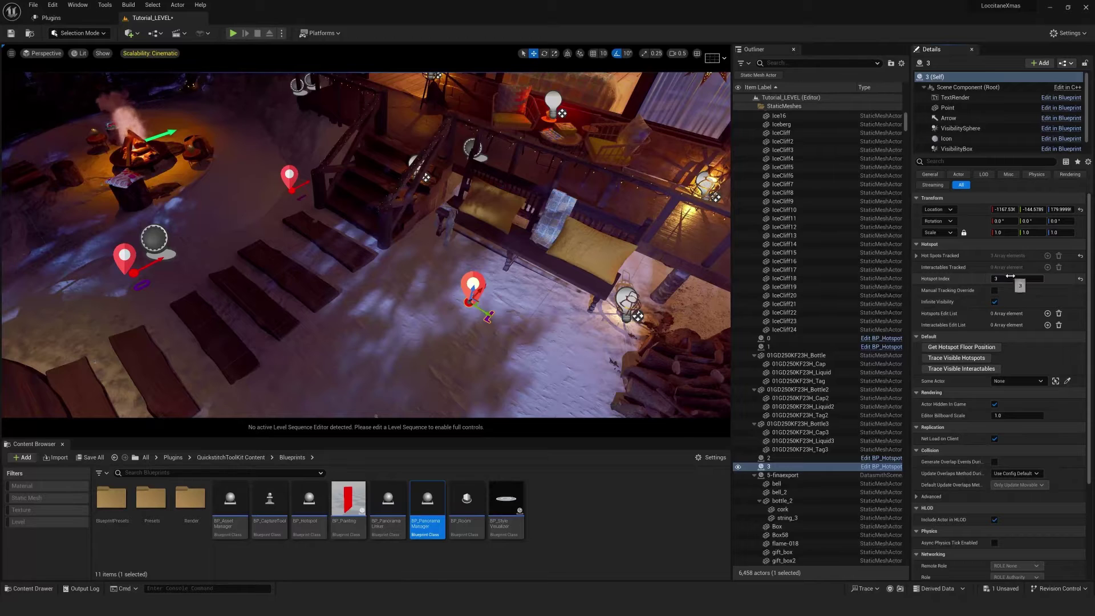
left_click(154, 238)
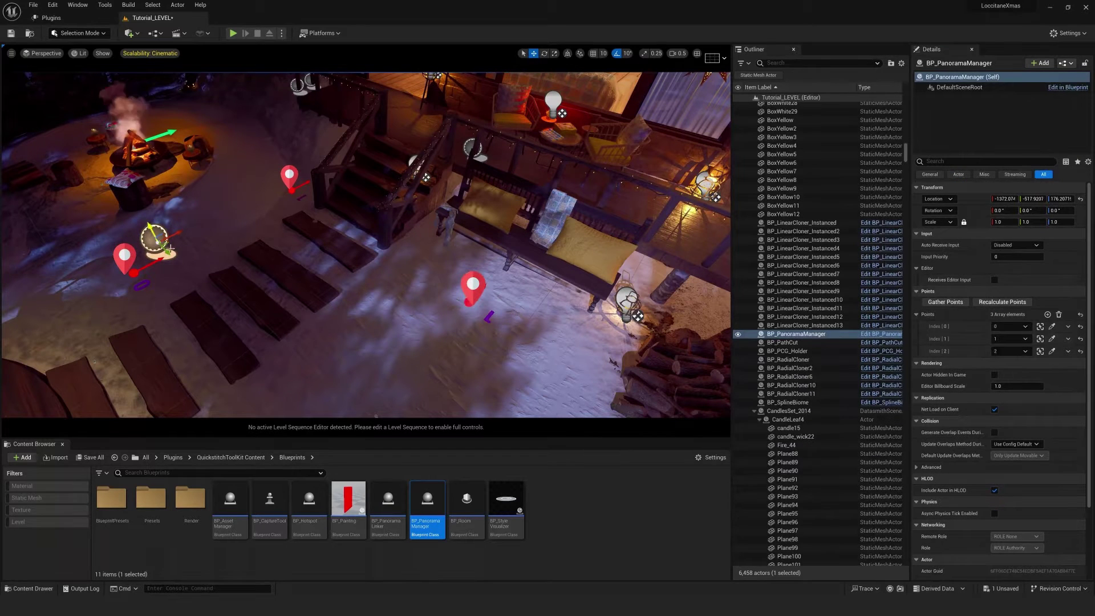
- Gather hotspot 3 as the fourth point, place a BP_CaptureTool near the stairs, and save the level
left_click(958, 306)
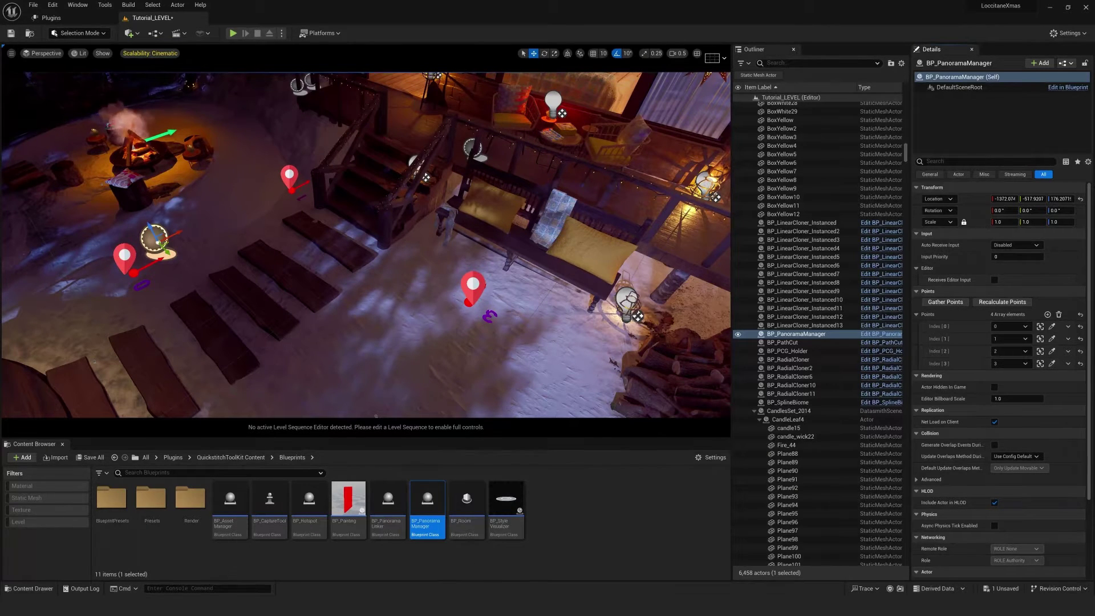
right_click_drag(401, 373, 401, 373)
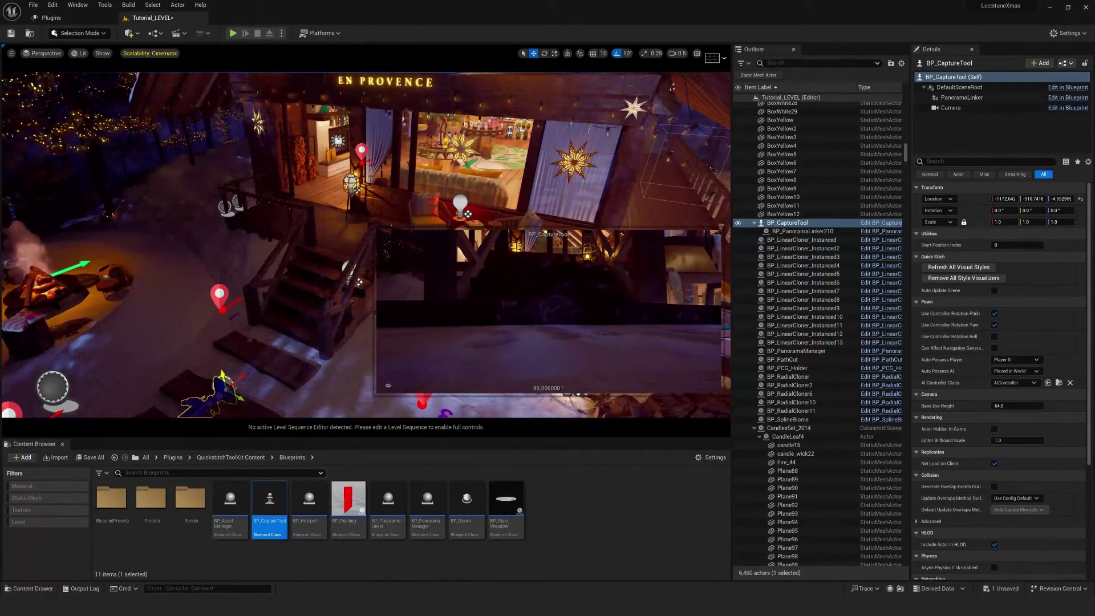
mouse_move(217, 356)
left_mouse_down()
mouse_move(226, 315)
mouse_move(239, 324)
mouse_move(215, 358)
left_mouse_up()
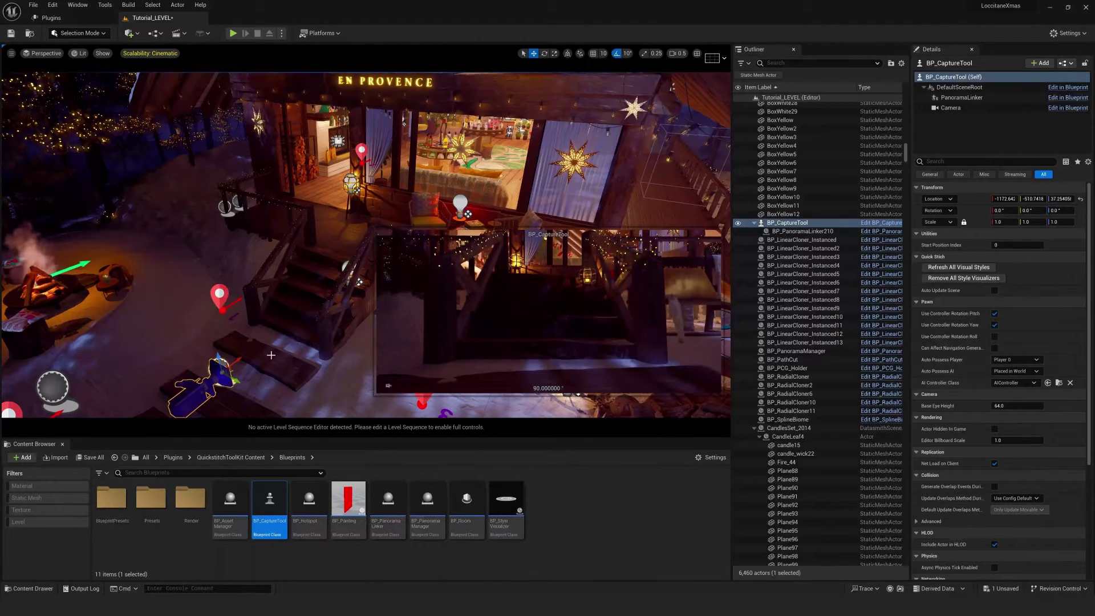
right_click_drag(215, 358, 314, 300)
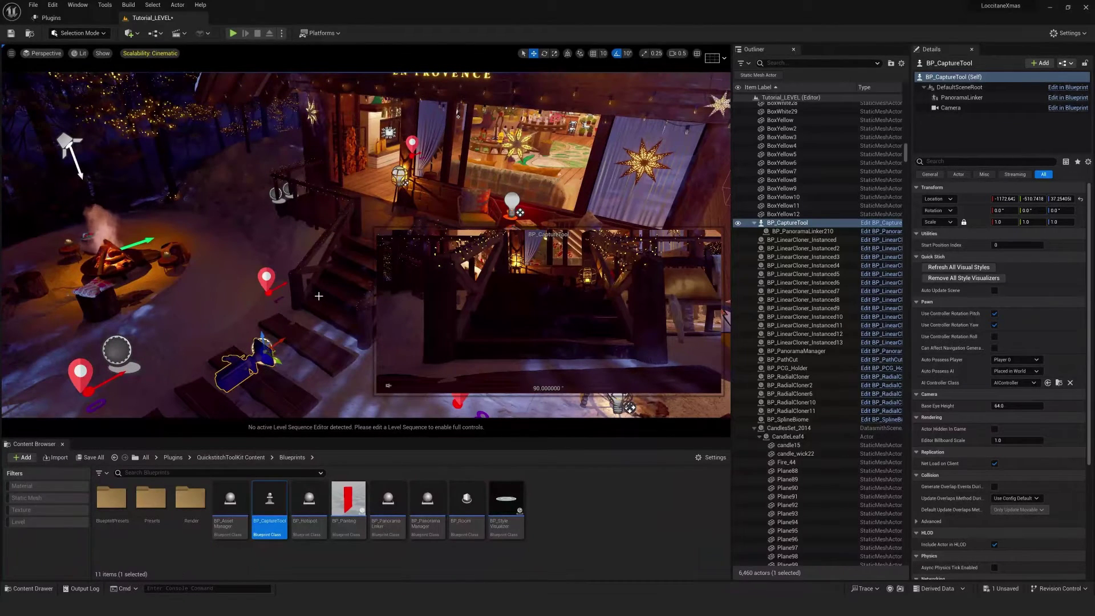
key("ctrl+s")
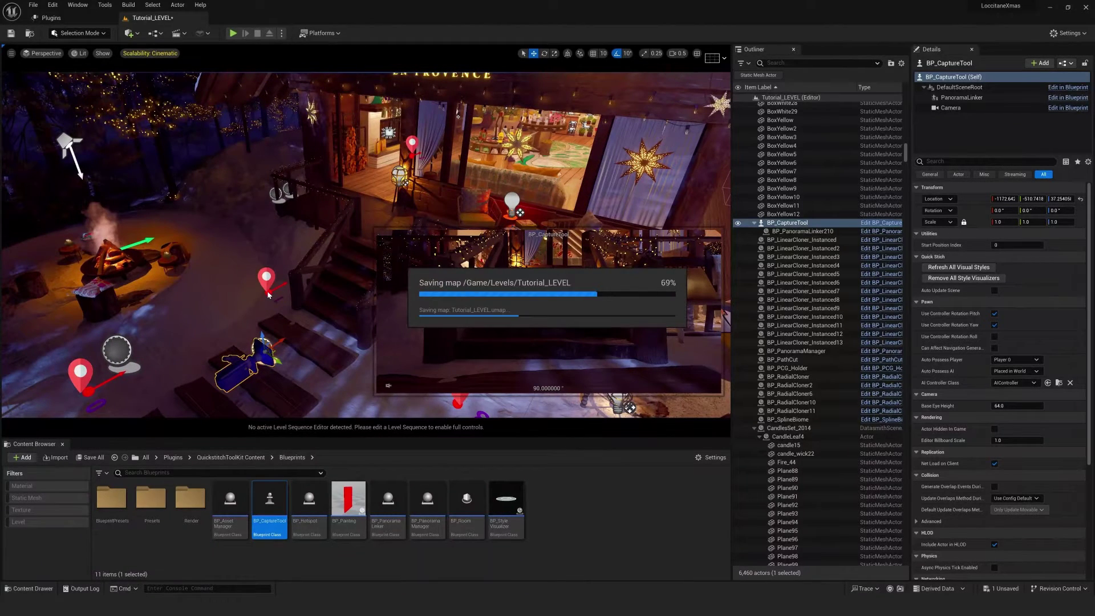
- Preview the hotspot tour in Play-In-Editor, then stop it and frame hotspot 1
left_click(268, 289)
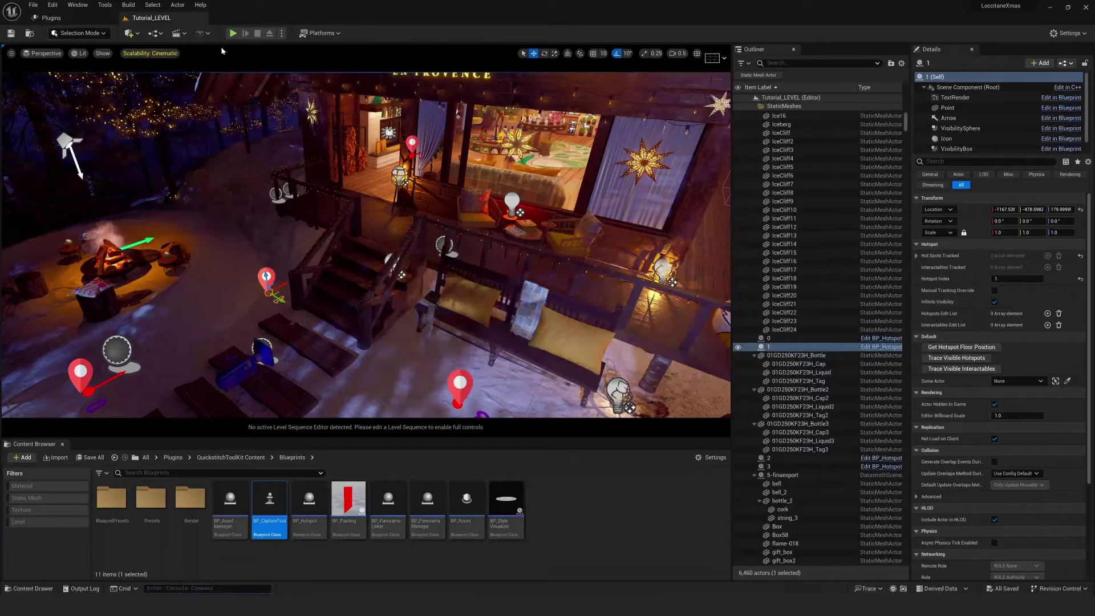
key("alt+p")
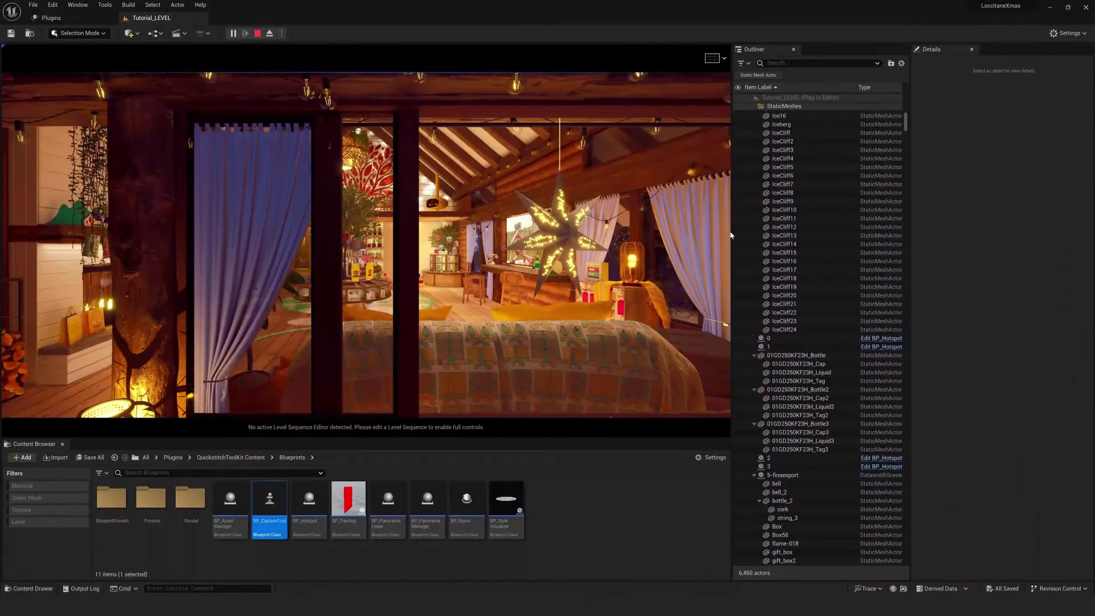
key("Escape")
key("f")
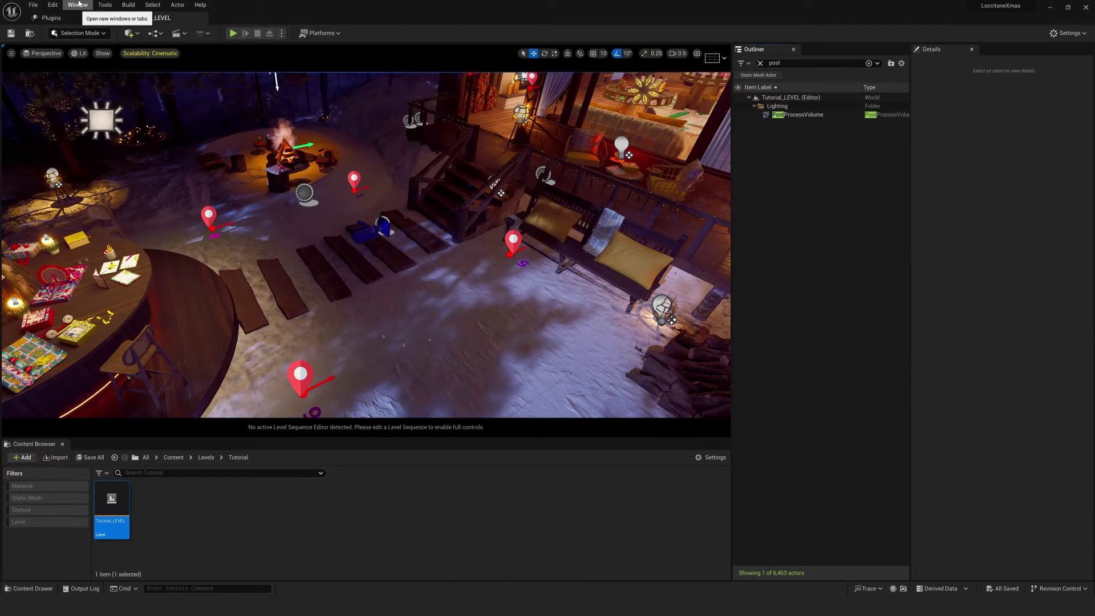
- Open the Quick Stitch tool's Renderer page and set its Map to Tutorial_LEVEL
left_click(78, 5)
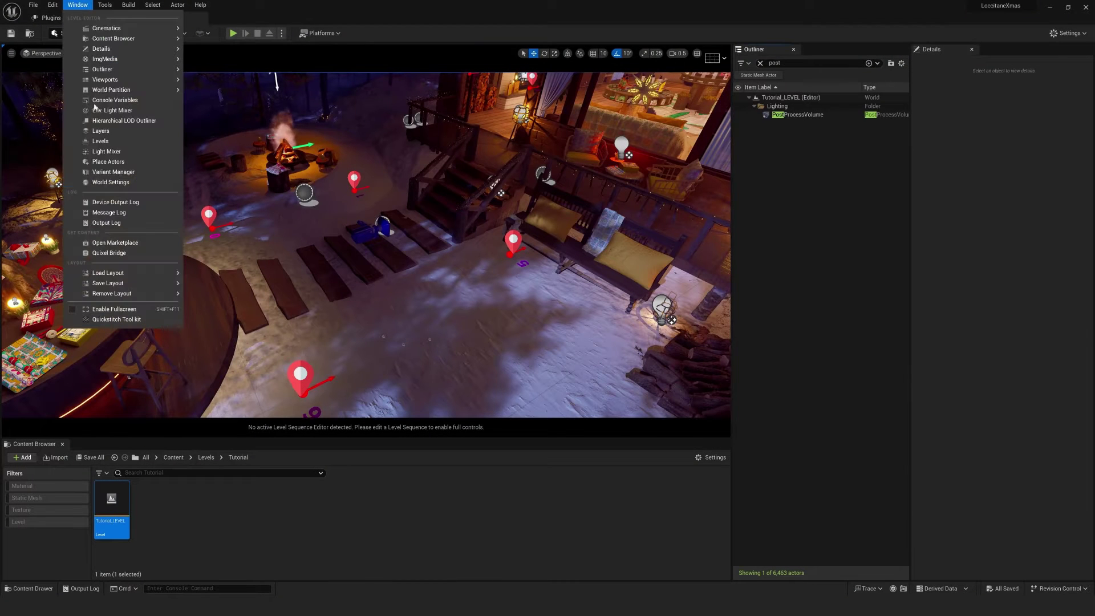
left_click(115, 319)
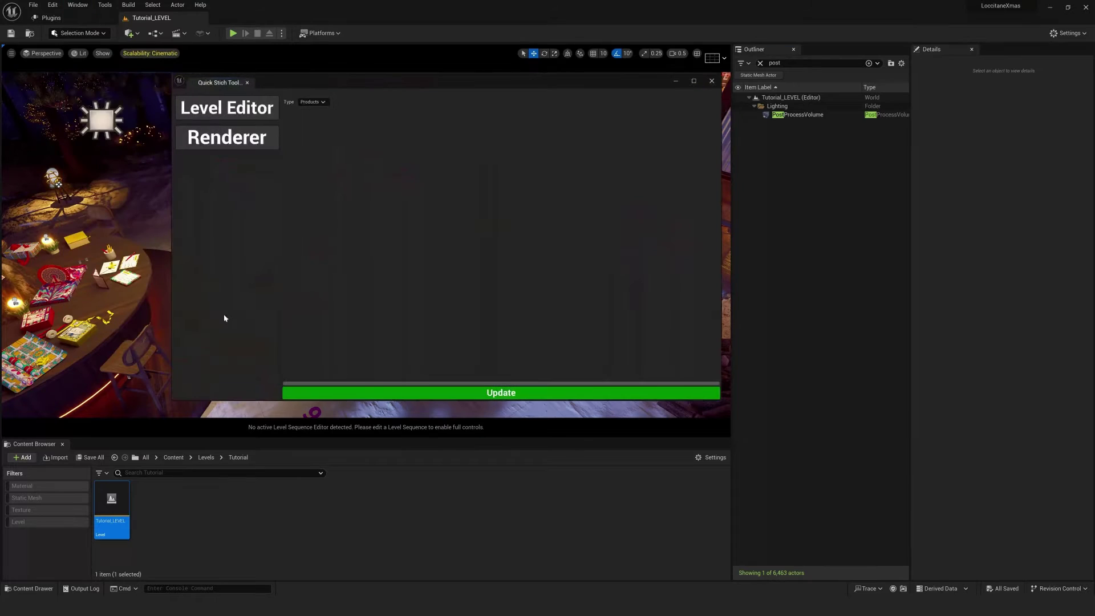
left_click(249, 143)
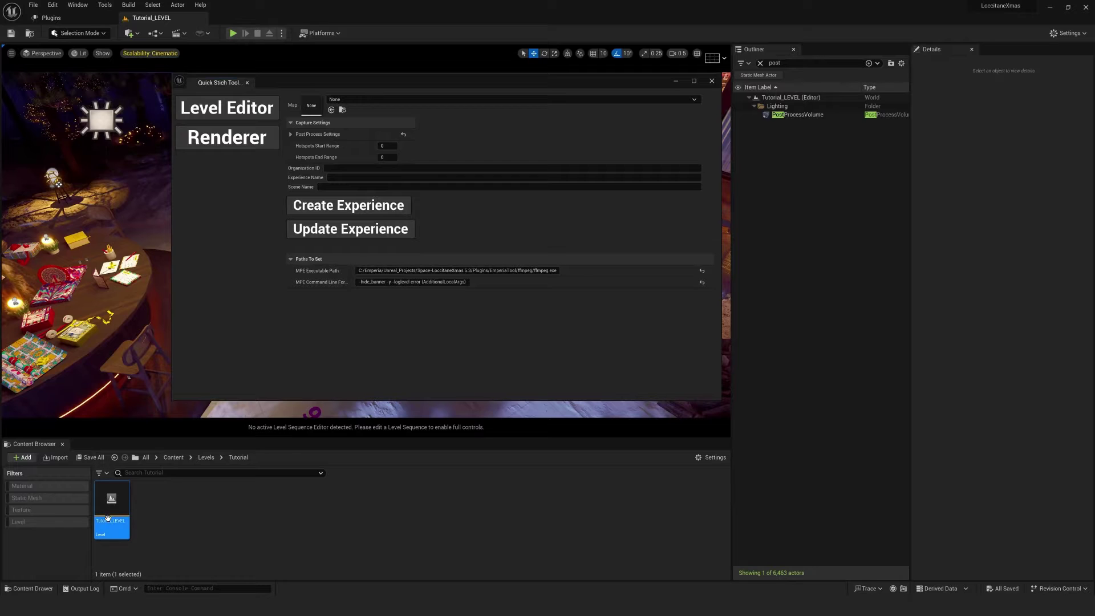
left_click_drag(112, 507, 313, 104)
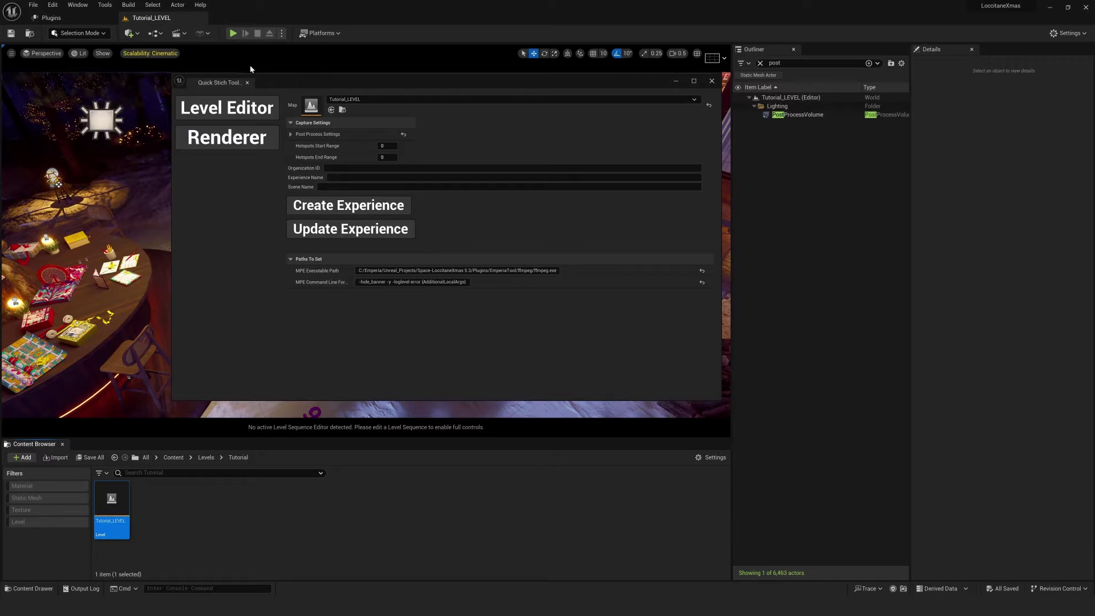
- Expand the capture's post-process settings and display the PostProcessVolume's exposure values for reference
left_click(291, 135)
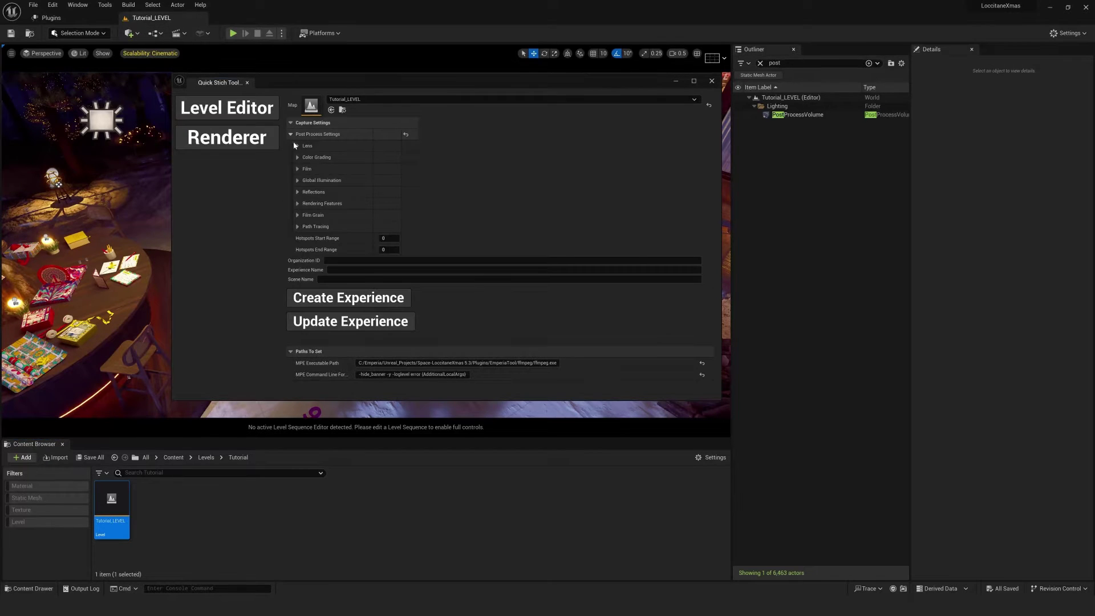
double_click(344, 75)
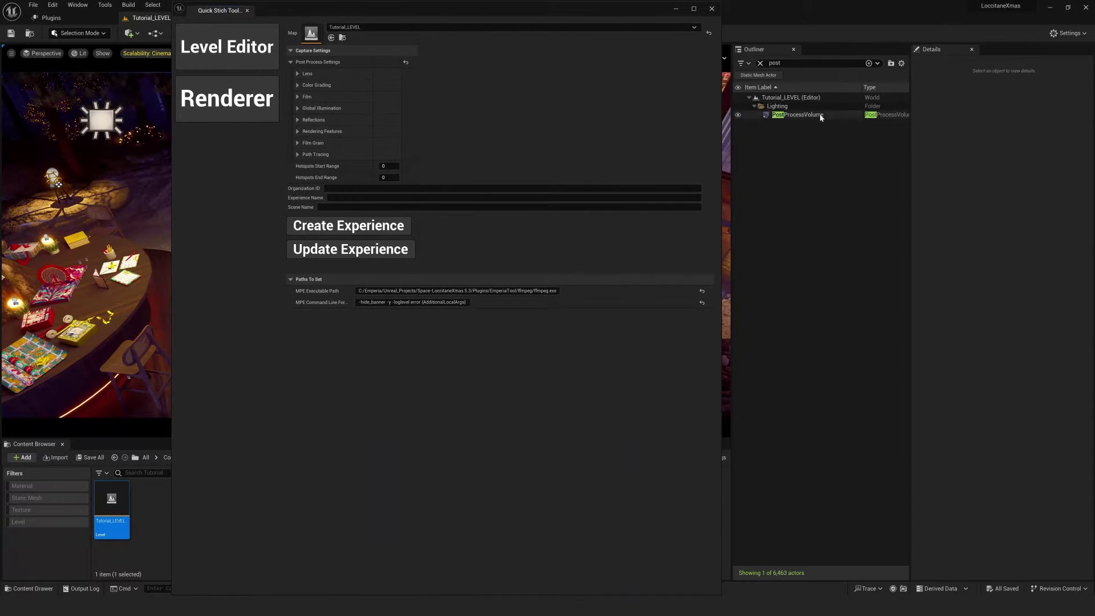
left_click(827, 115)
left_click(918, 279)
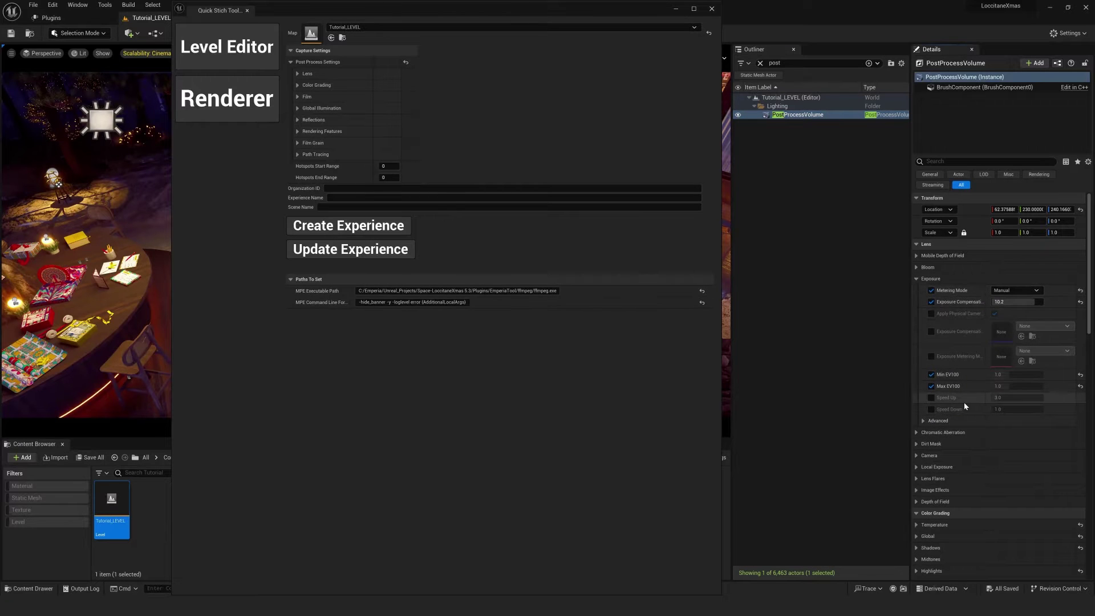
- In the capture's Lens > Exposure, set Manual metering and exposure compensation 10.2
left_click(298, 75)
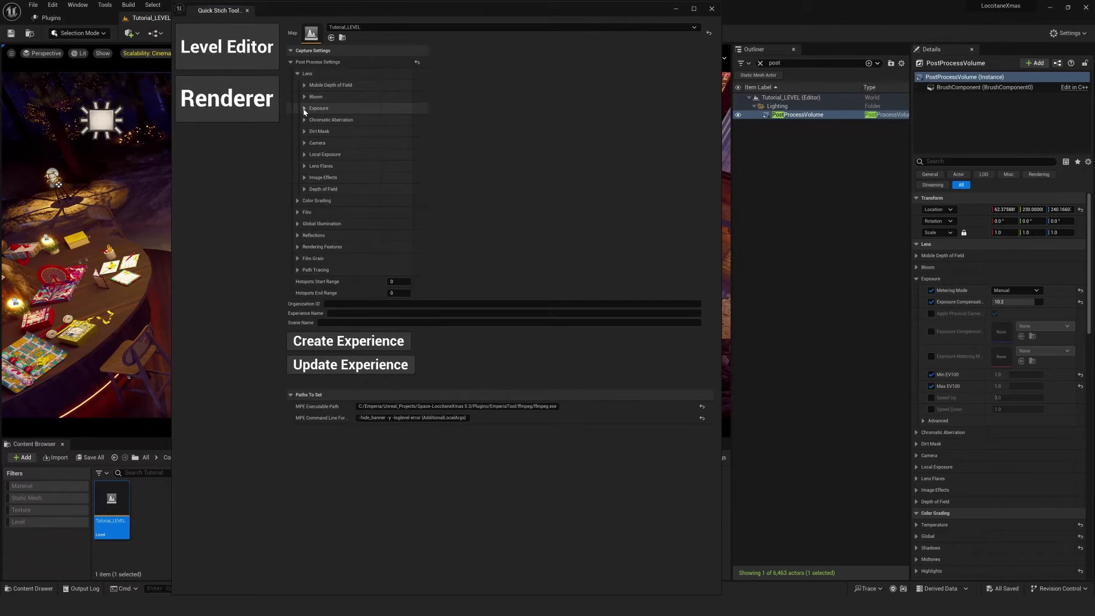
left_click(313, 108)
left_click(319, 121)
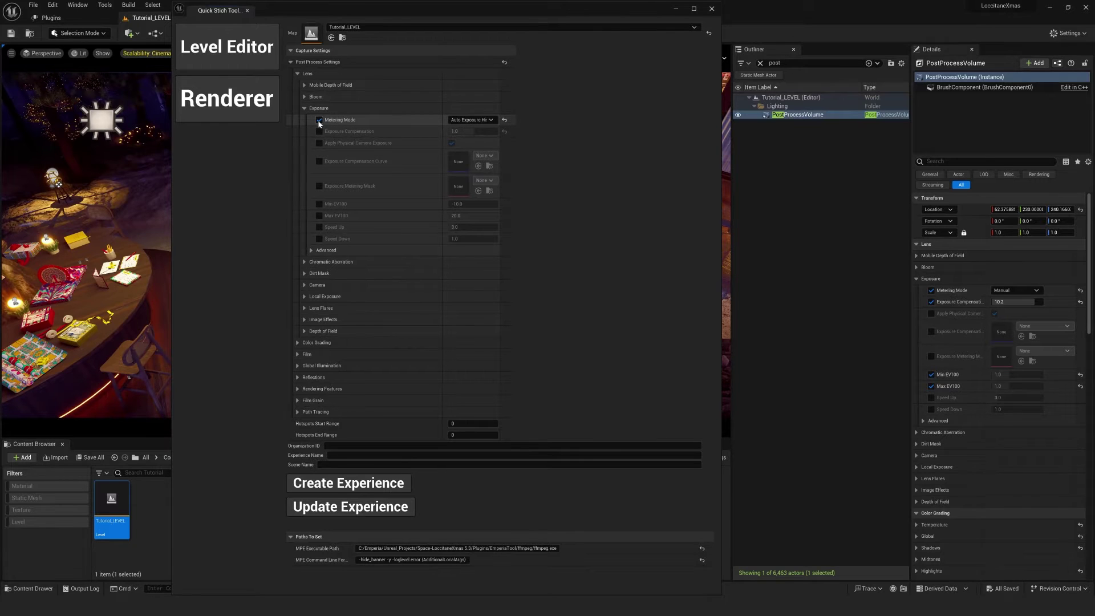
left_click(485, 130)
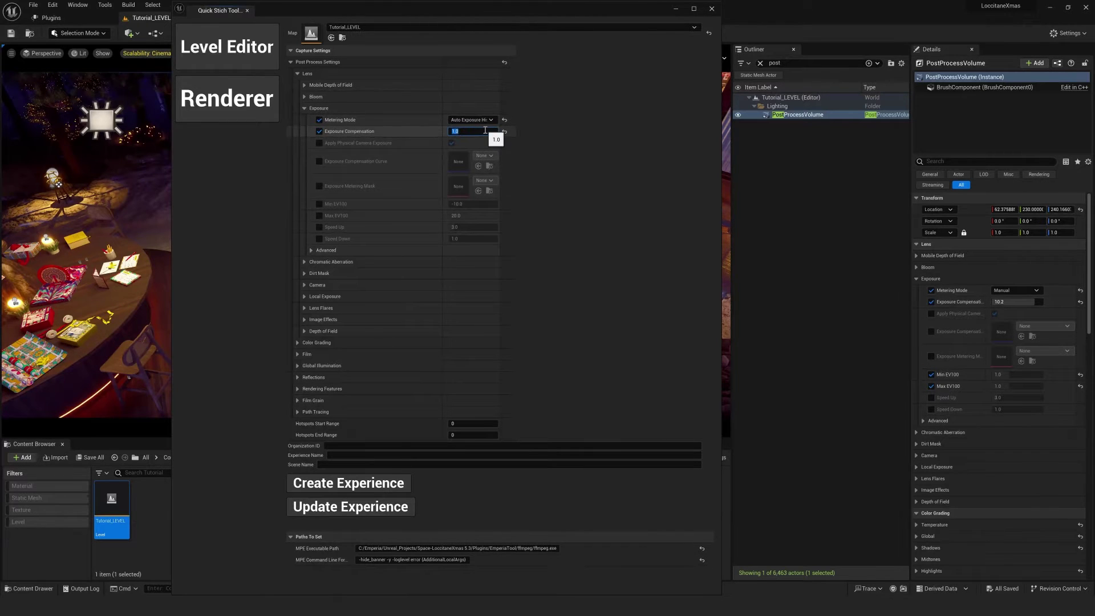
type("10")
left_click(485, 120)
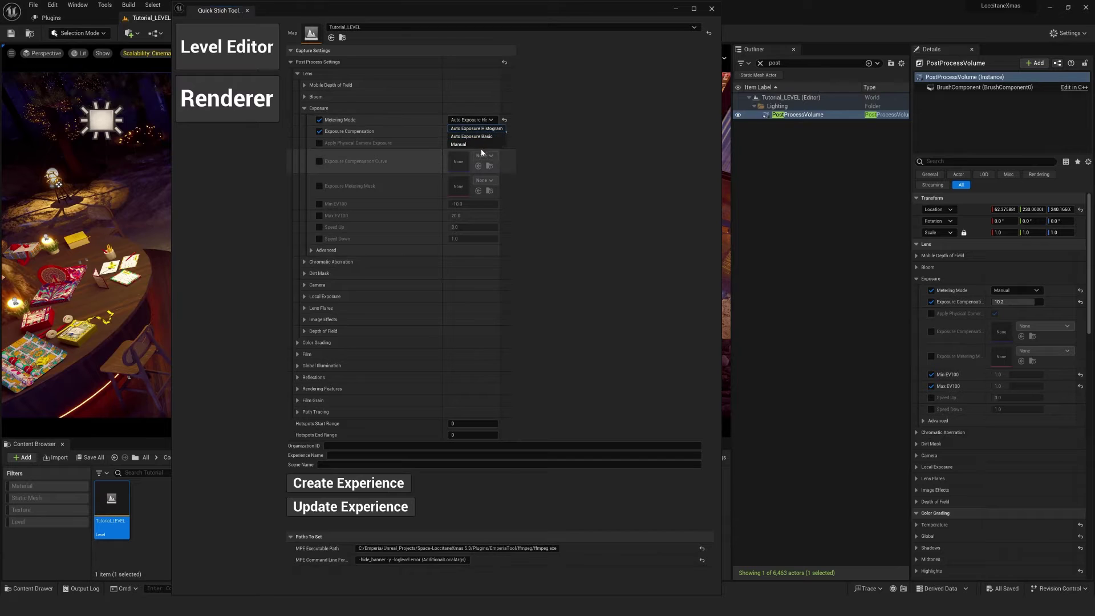
left_click(485, 120)
left_click(459, 144)
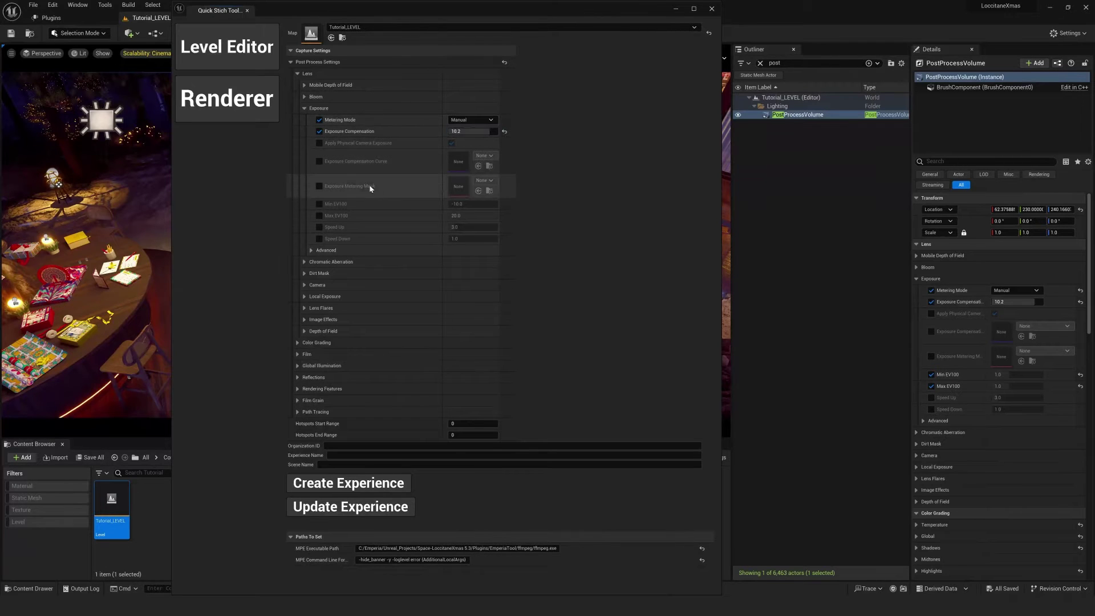
- Override Min and Max EV100 to 1.0, check the volume's color temperature, and collapse Lens
left_click(320, 216)
left_click(320, 204)
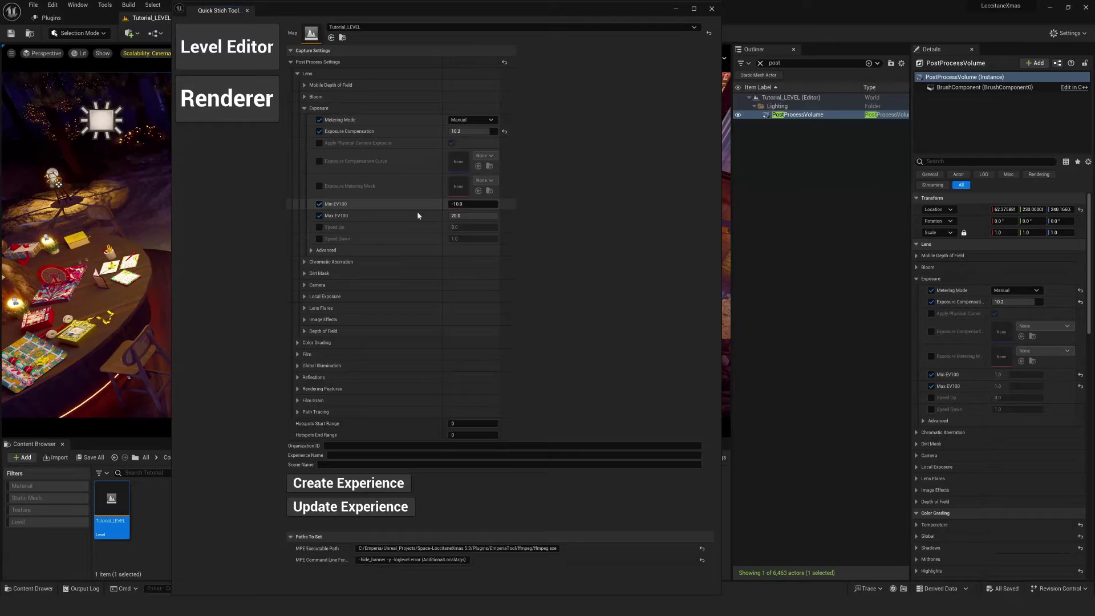
left_click(472, 204)
type("1")
left_click(472, 216)
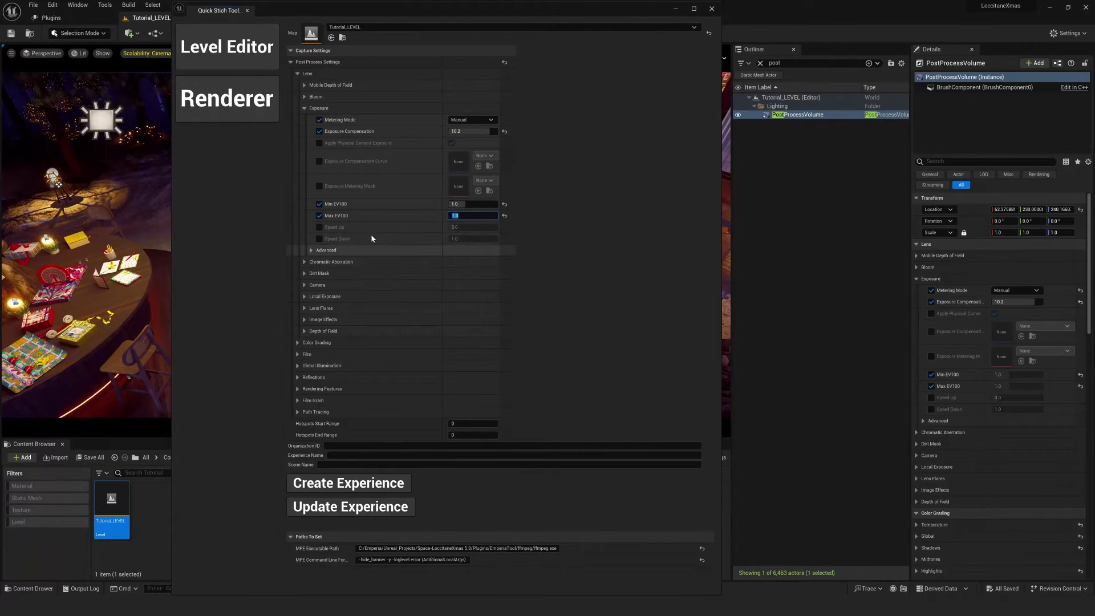
scroll(977, 414, "down", 5)
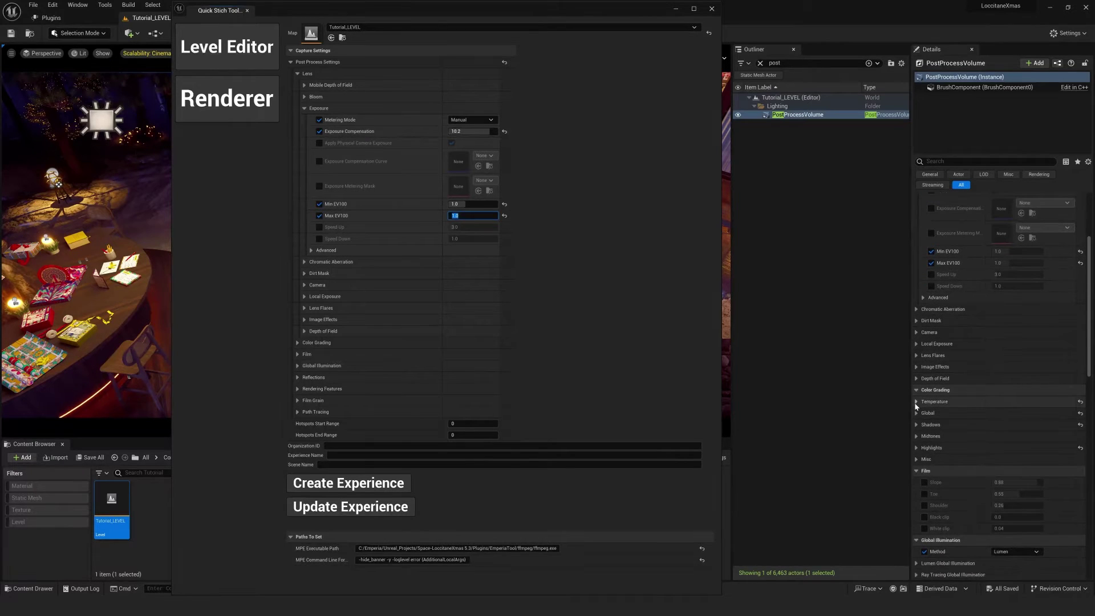
left_click(916, 402)
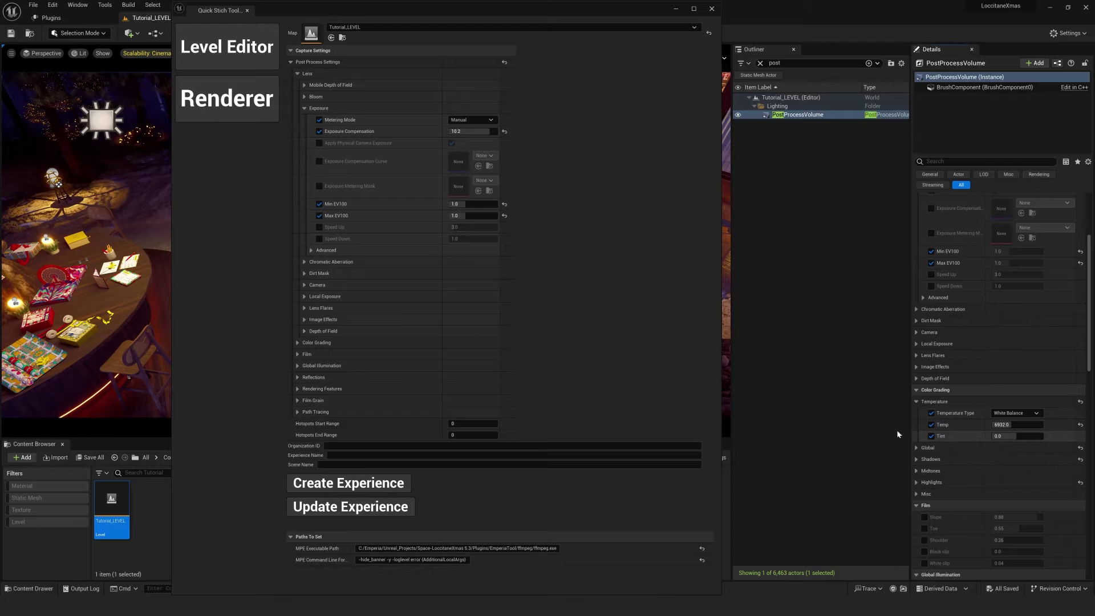
left_click(296, 73)
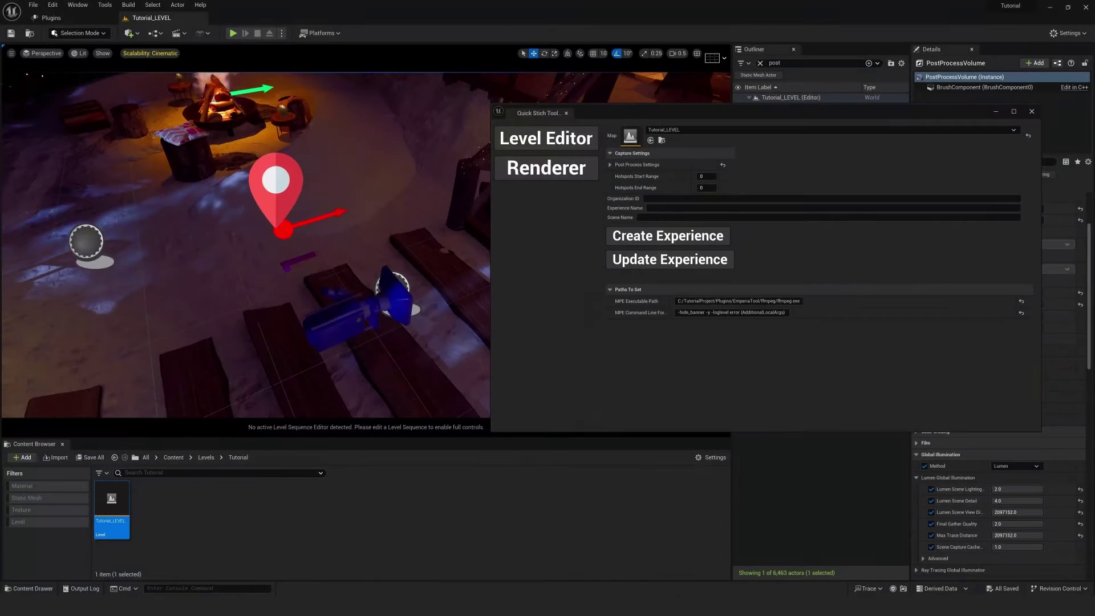
left_click(706, 188)
type("1")
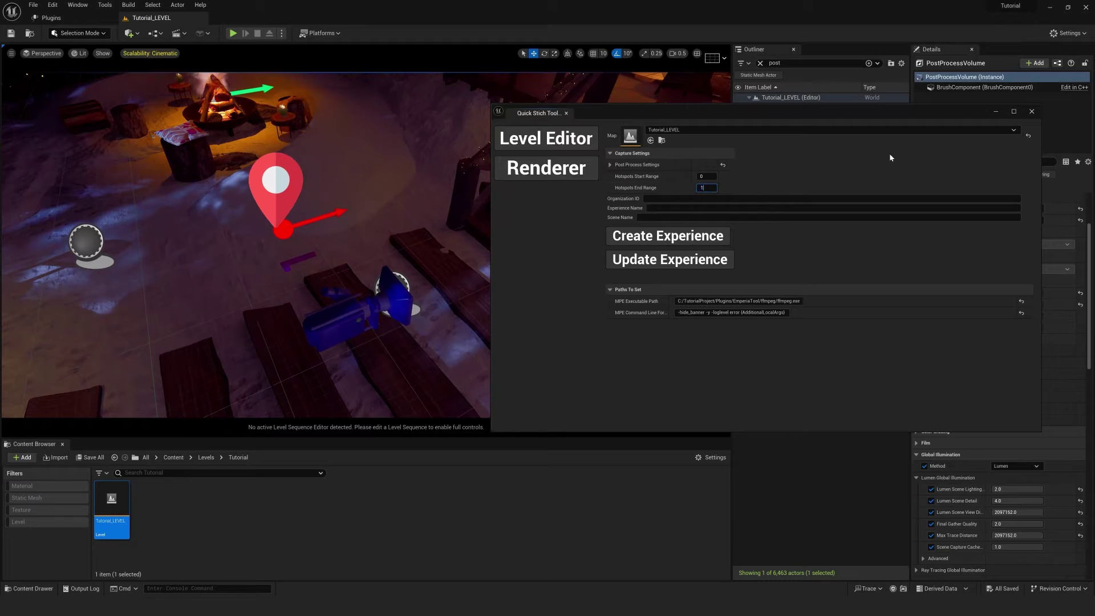
key("shift+Tab")
type("1")
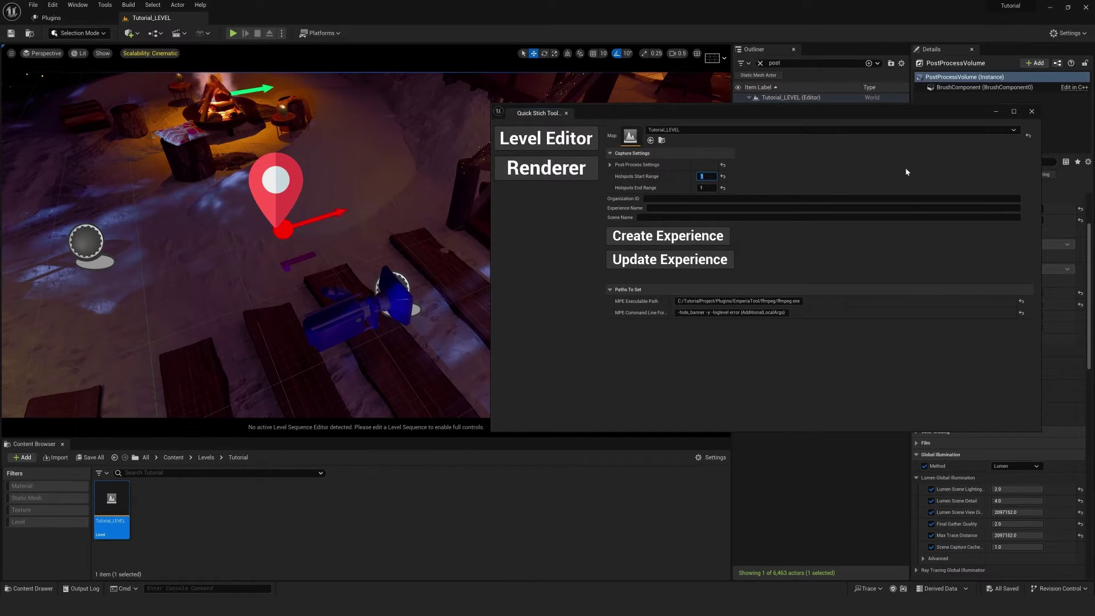
right_click_drag(362, 261, 331, 228)
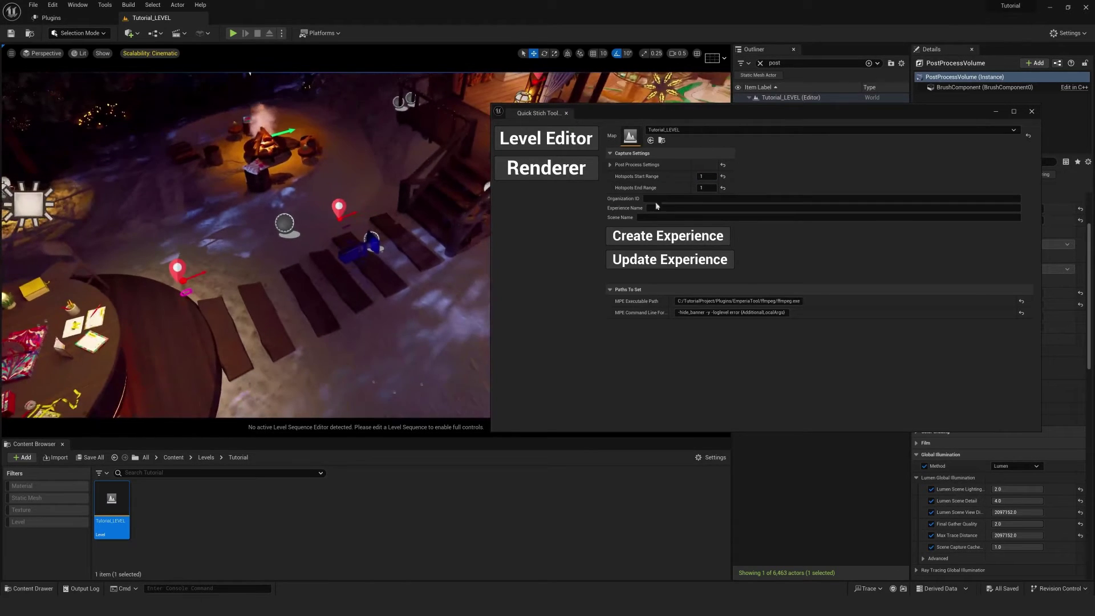
left_click(706, 176)
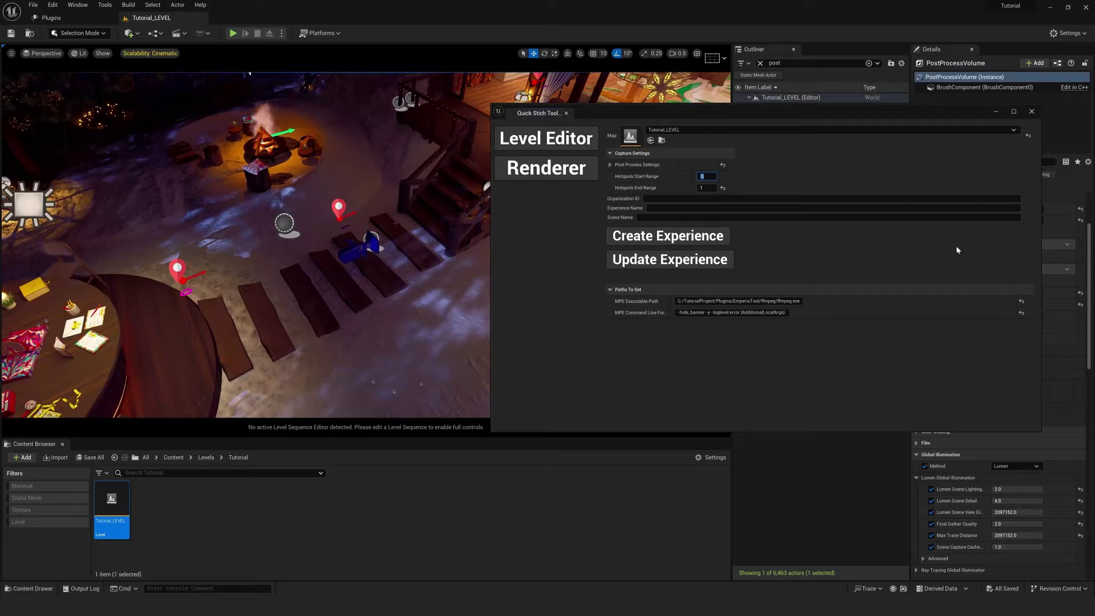
right_click_drag(365, 285, 348, 288)
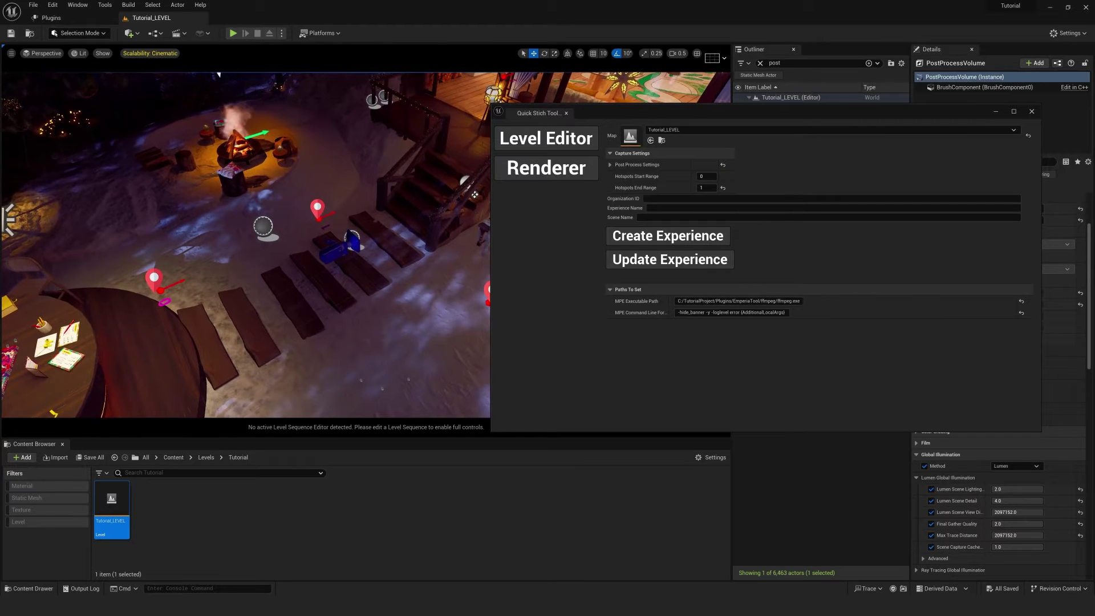
left_click(706, 188)
type("0")
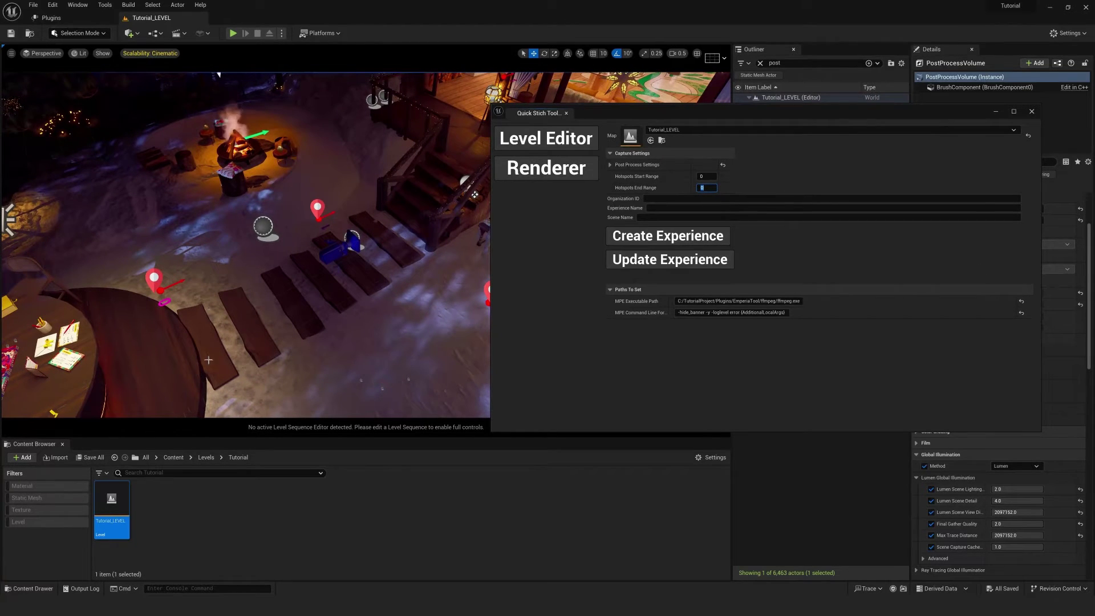
right_click_drag(209, 360, 242, 348)
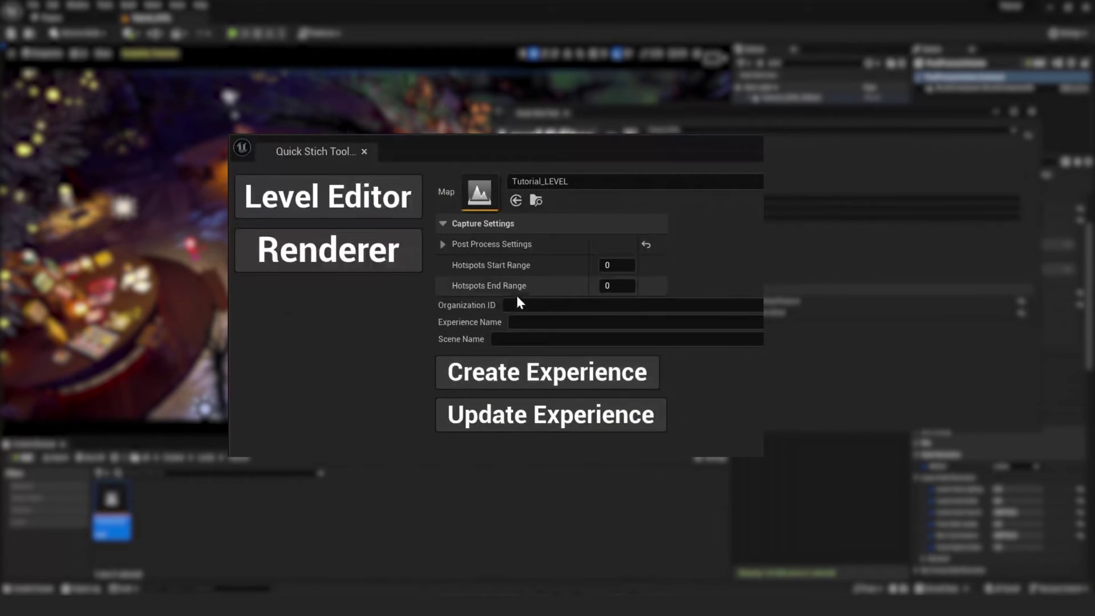
- Enter Organization ID Emperia, Experience Name Tutorial and Scene Name Hotspots, then select the ffmpeg path
left_click(525, 304)
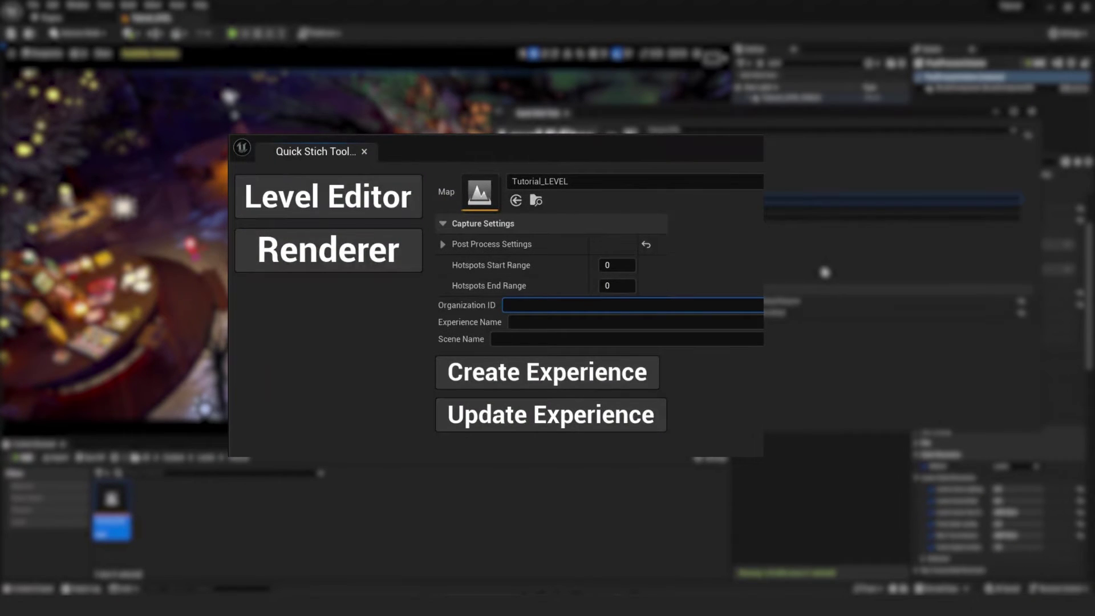
left_click(516, 321)
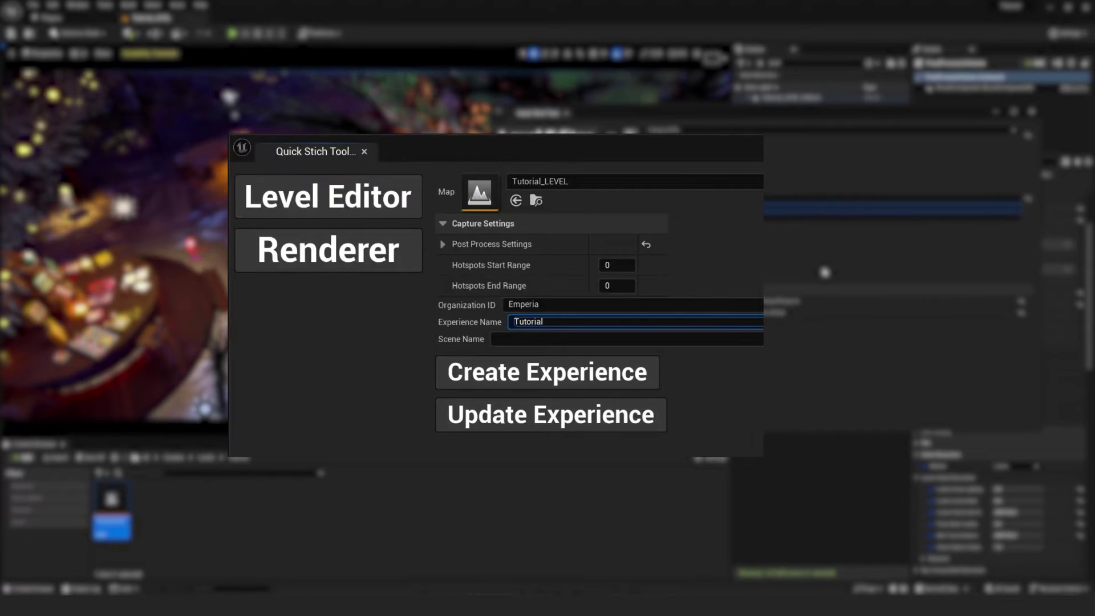
left_click(514, 339)
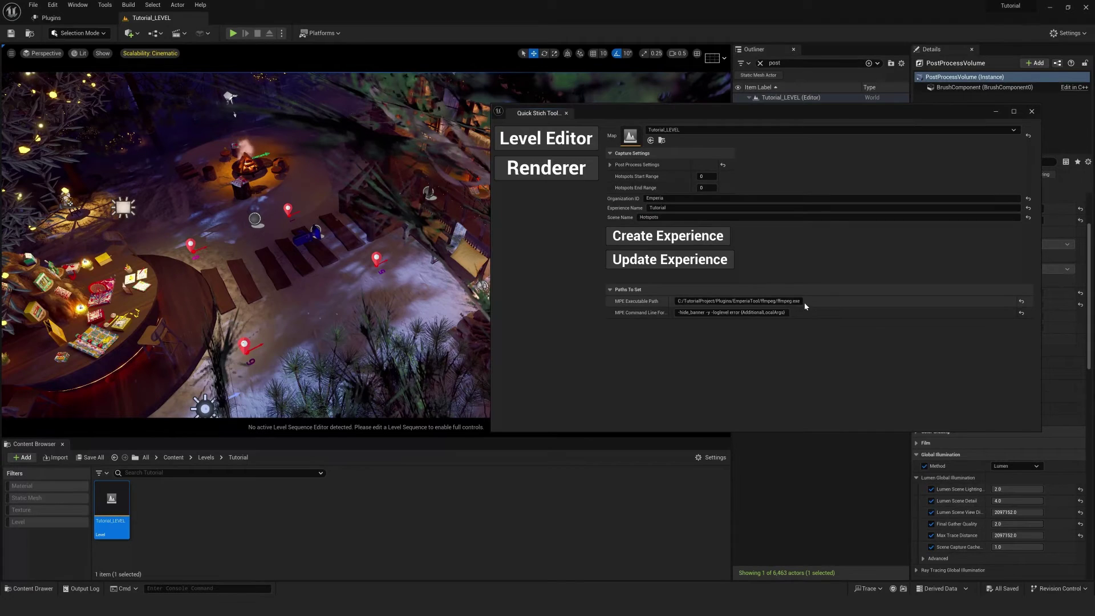
left_click(678, 301)
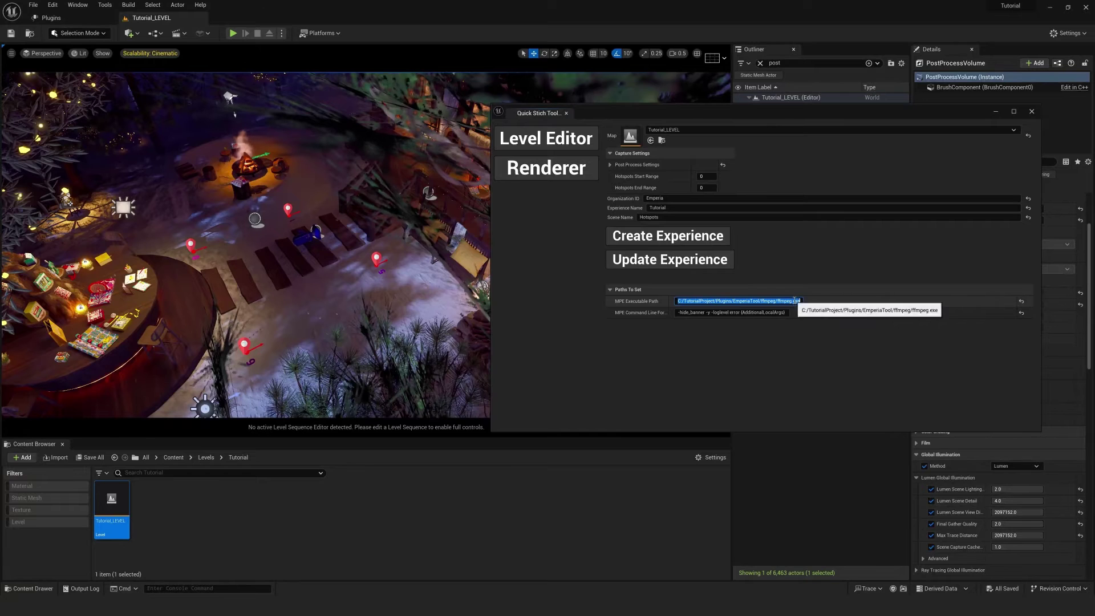
- Copy the ffmpeg path and paste it as the Movie Pipeline CLI Encoder executable
right_click(795, 301)
left_click(823, 334)
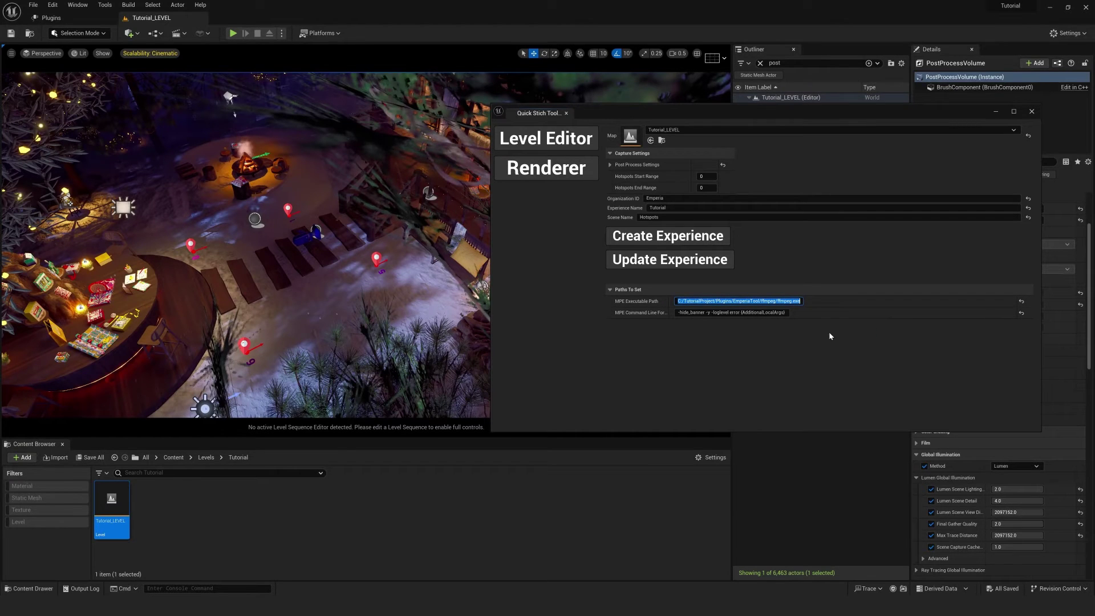
left_click(71, 5)
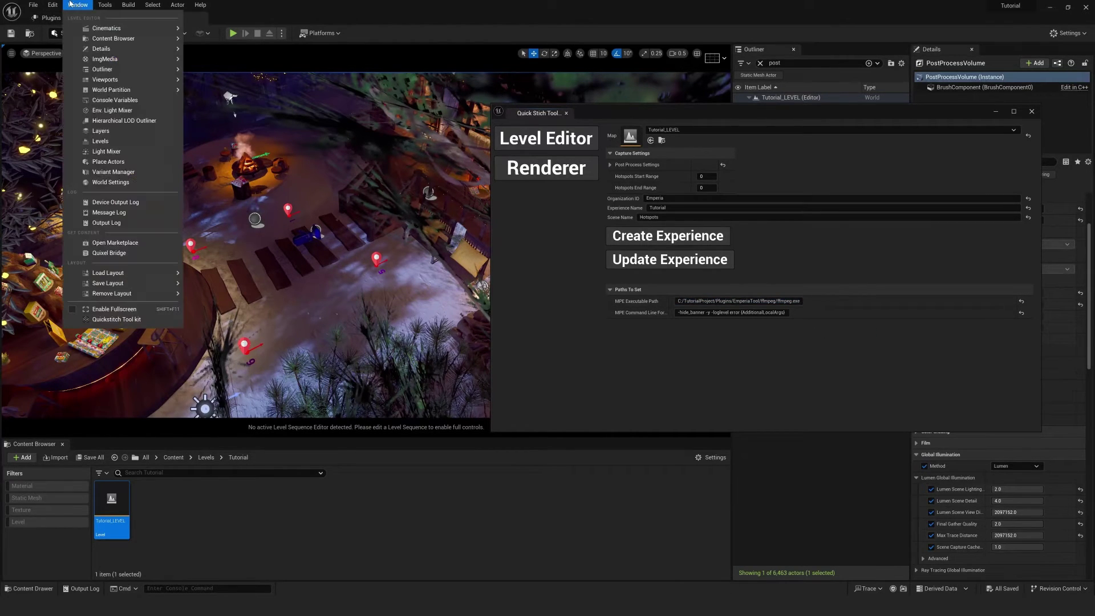
mouse_move(52, 4)
left_click(87, 129)
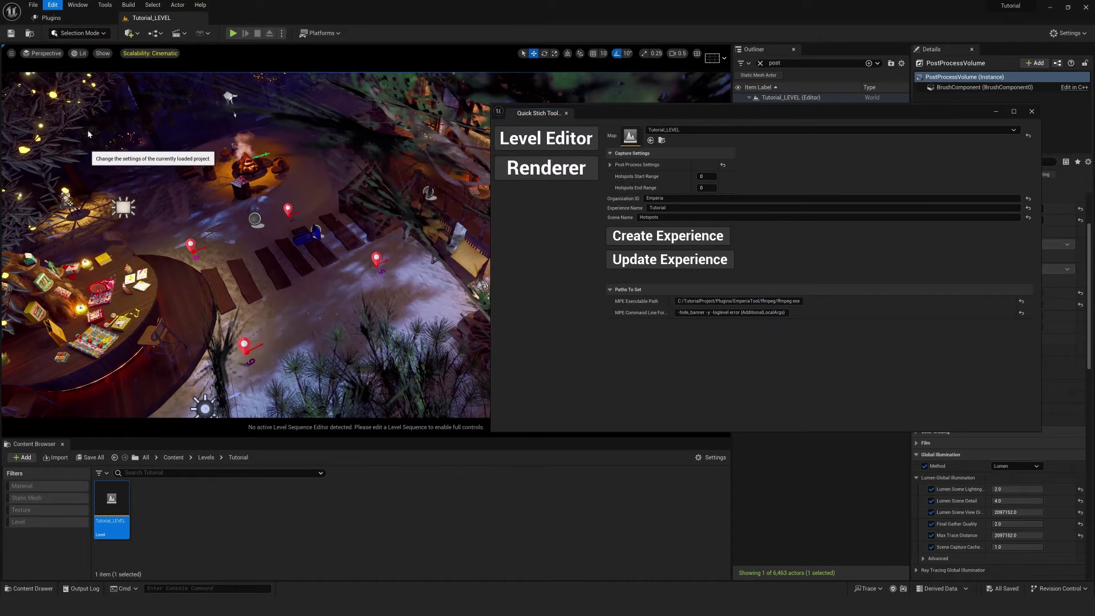
left_click_drag(162, 148, 170, 445)
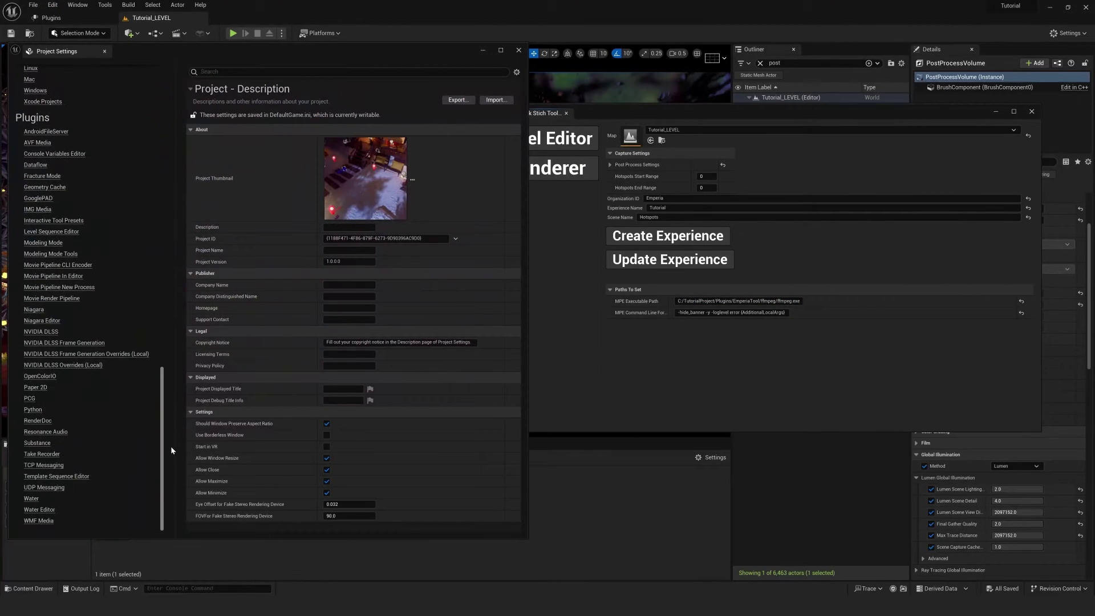
left_click(84, 265)
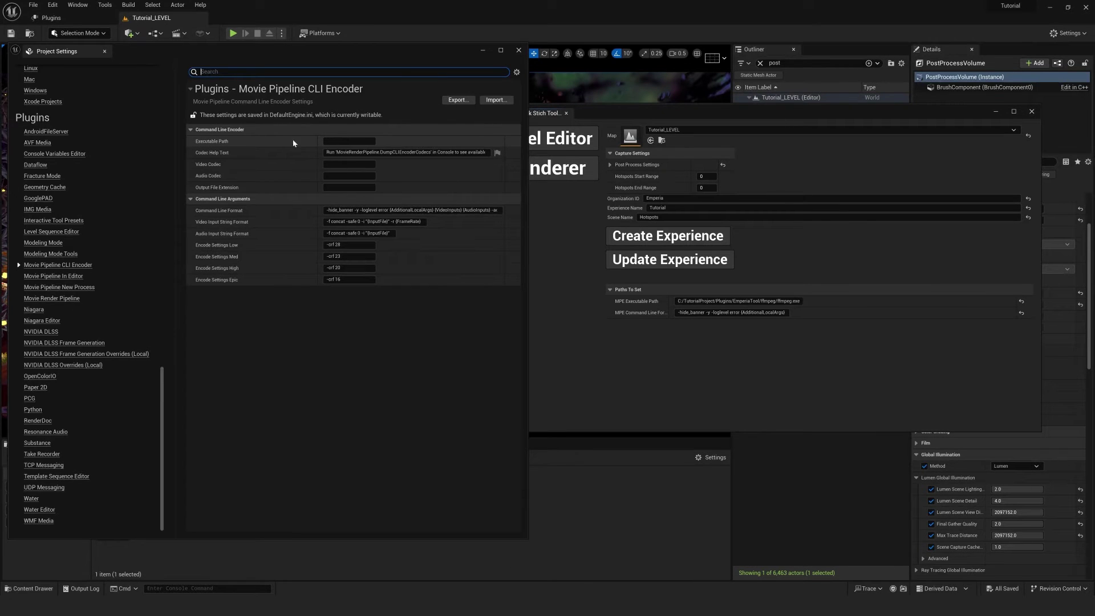
left_click(357, 141)
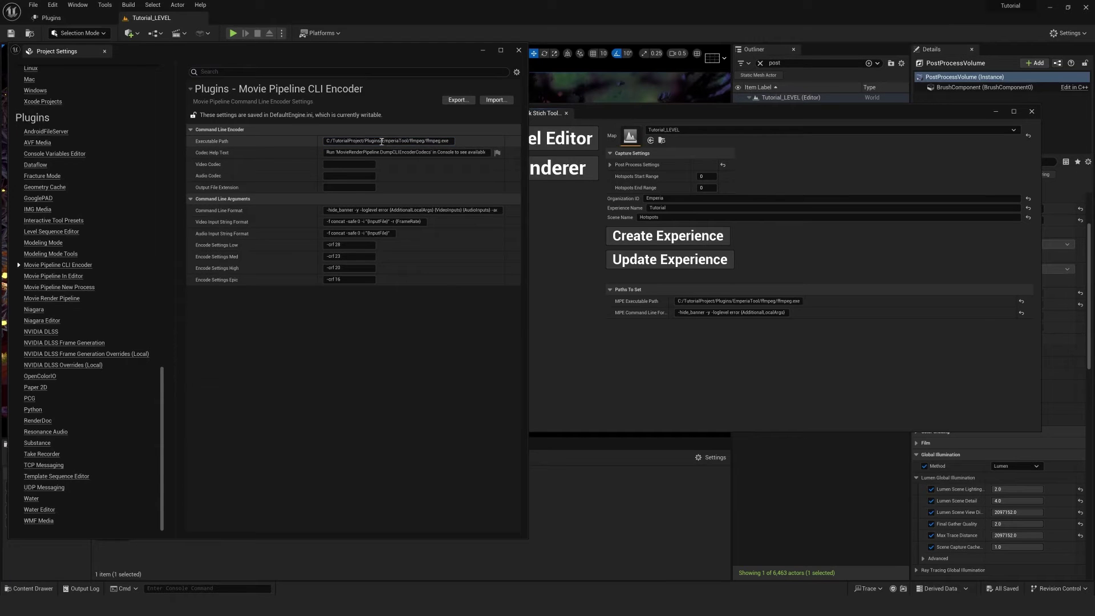
- Replace the encoder's Command Line Format with the shorter MPE command line
left_click(692, 313)
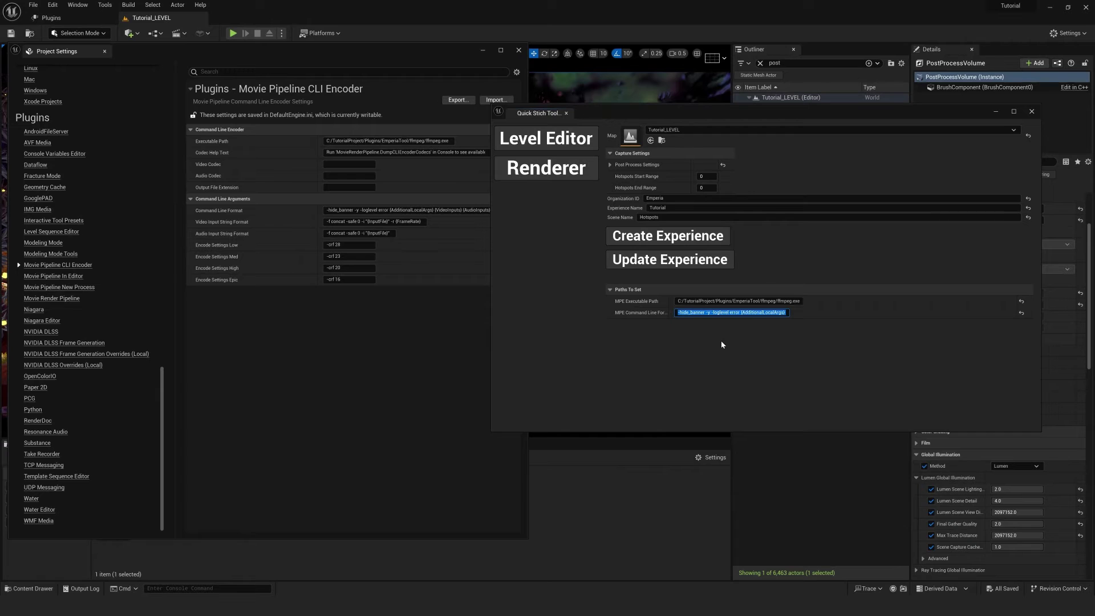
left_click(428, 211)
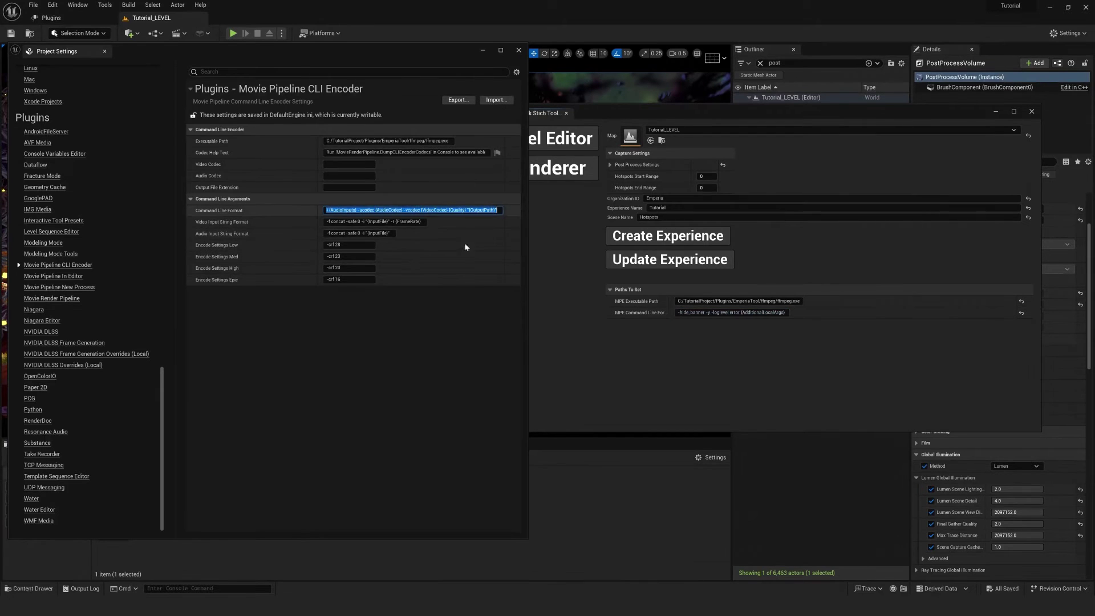
key("ctrl+v")
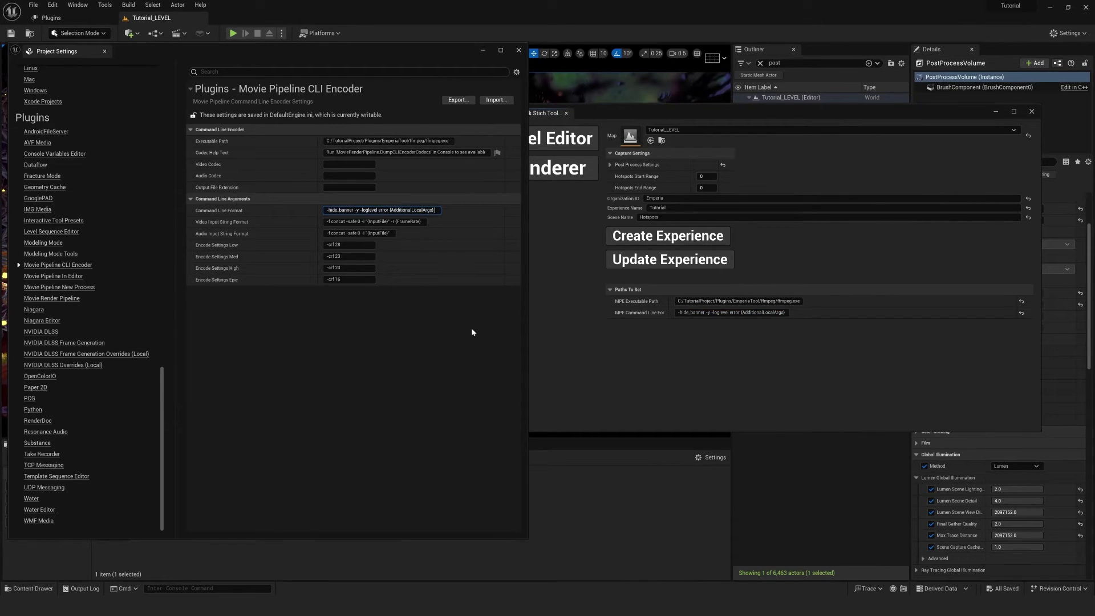
key("Return")
- Set video codec png, audio codec aac and output extension png, then close Project Settings
left_click(450, 320)
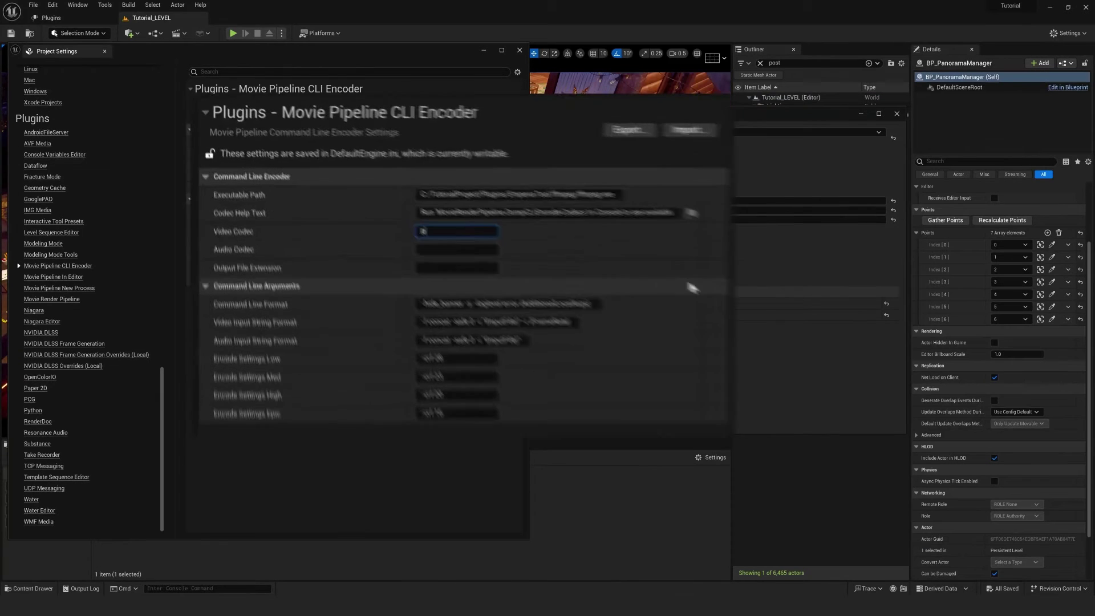
type("png")
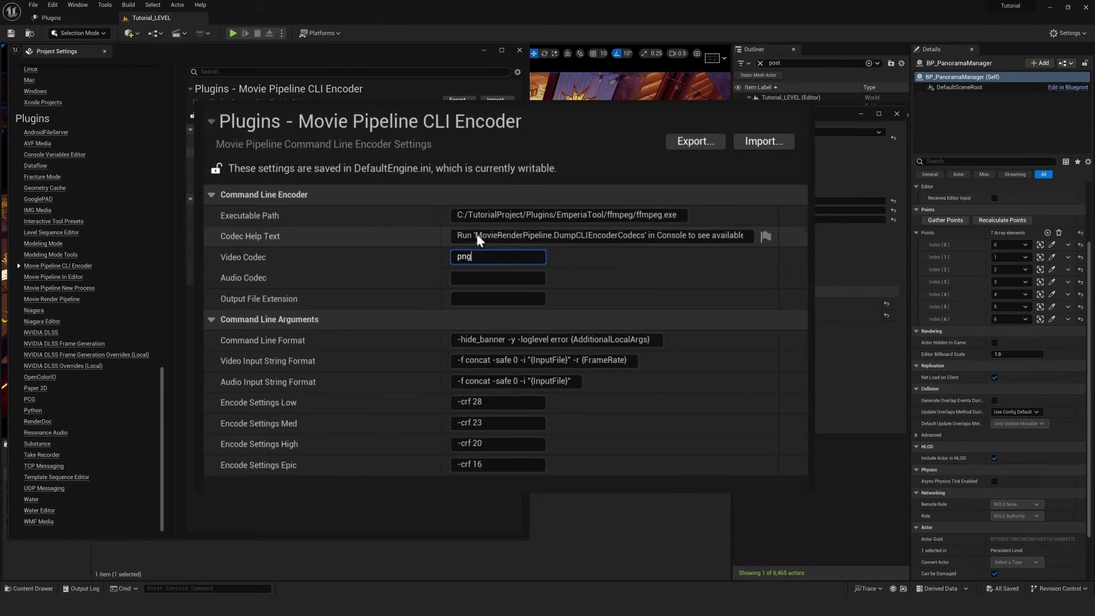
left_click(487, 278)
type("aac")
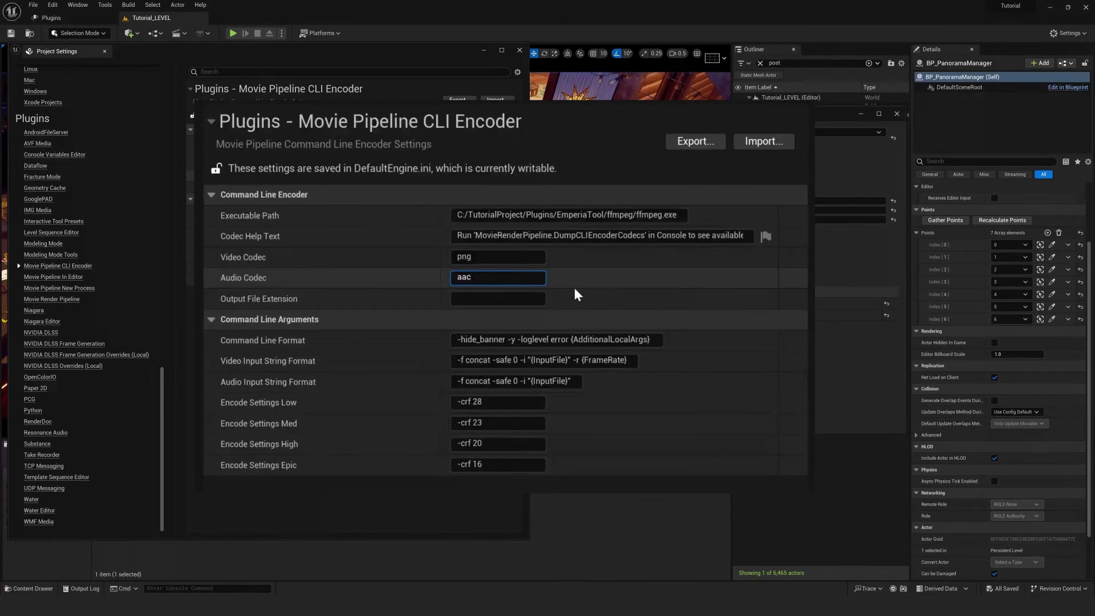
key("Tab")
type("png")
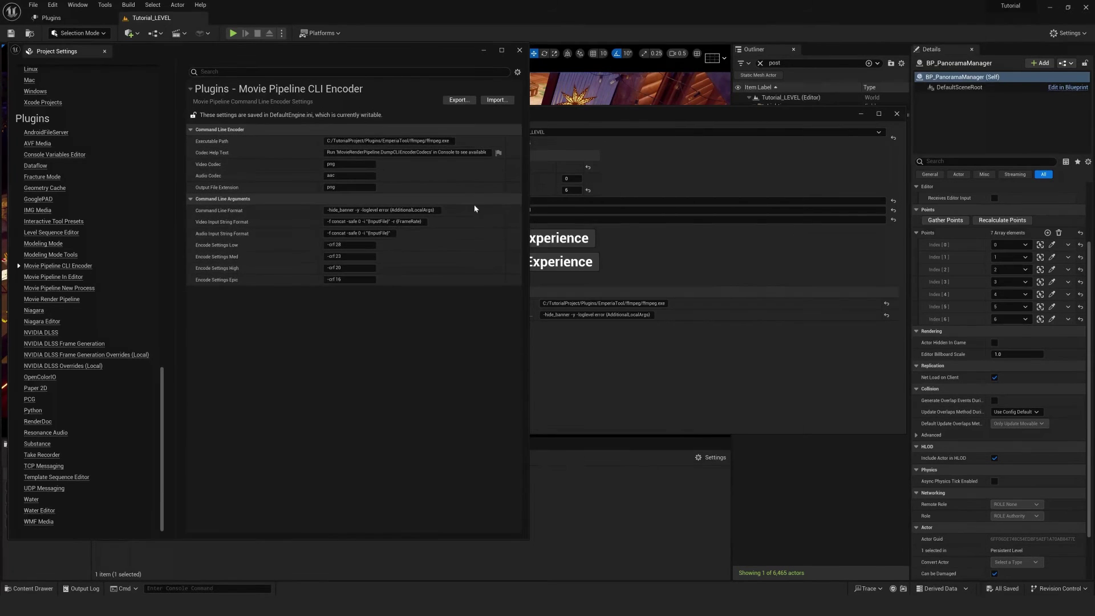
left_click(519, 50)
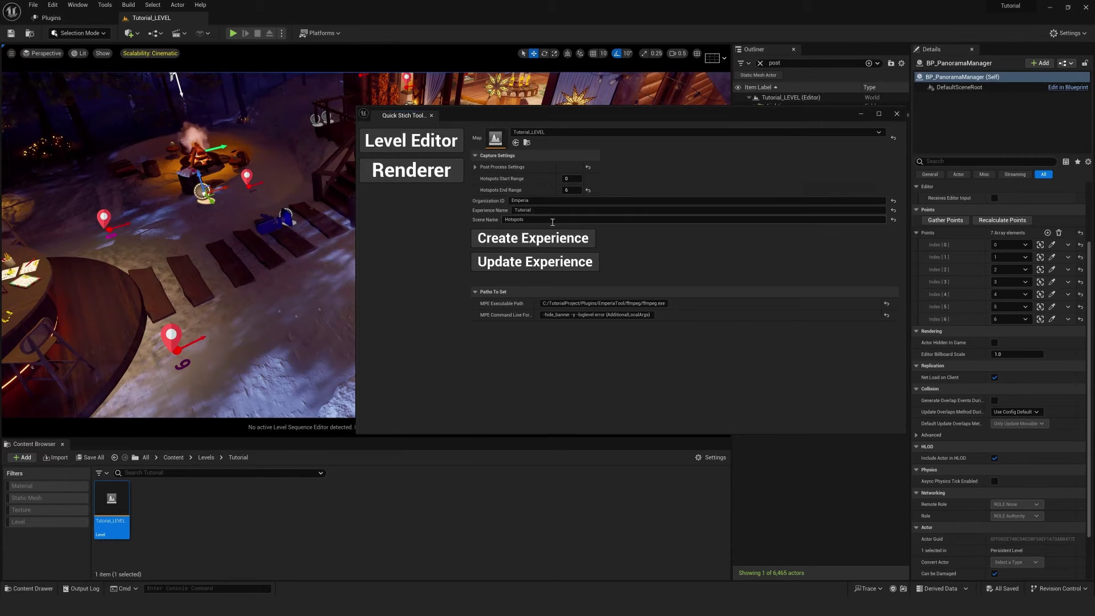
- Update the Tutorial experience, deleting existing renders so all 7 hotspot panoramas re-render
left_click(552, 265)
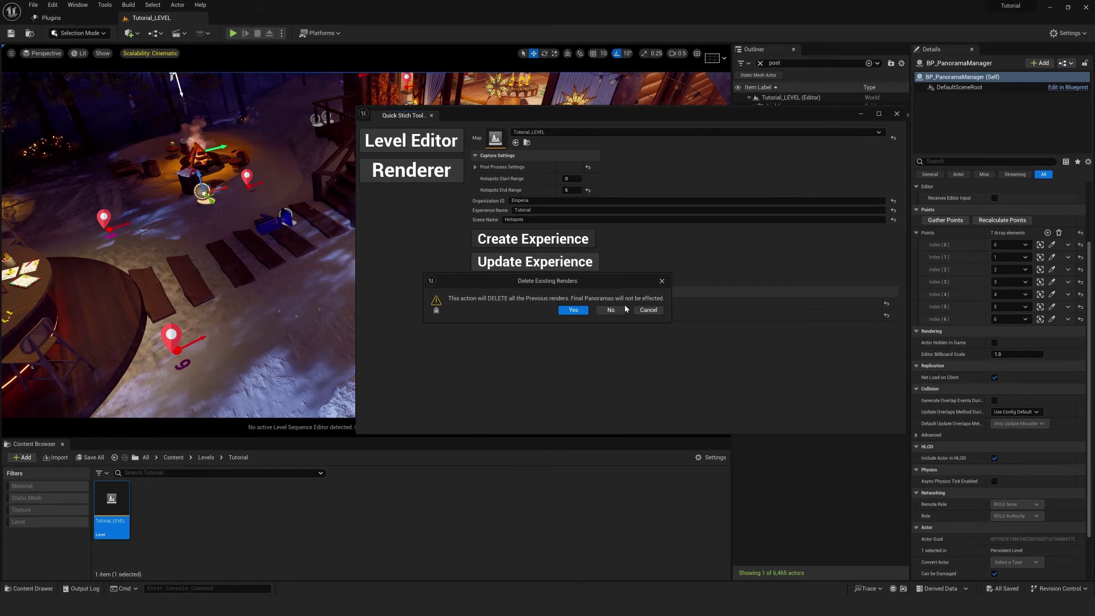
left_click(582, 311)
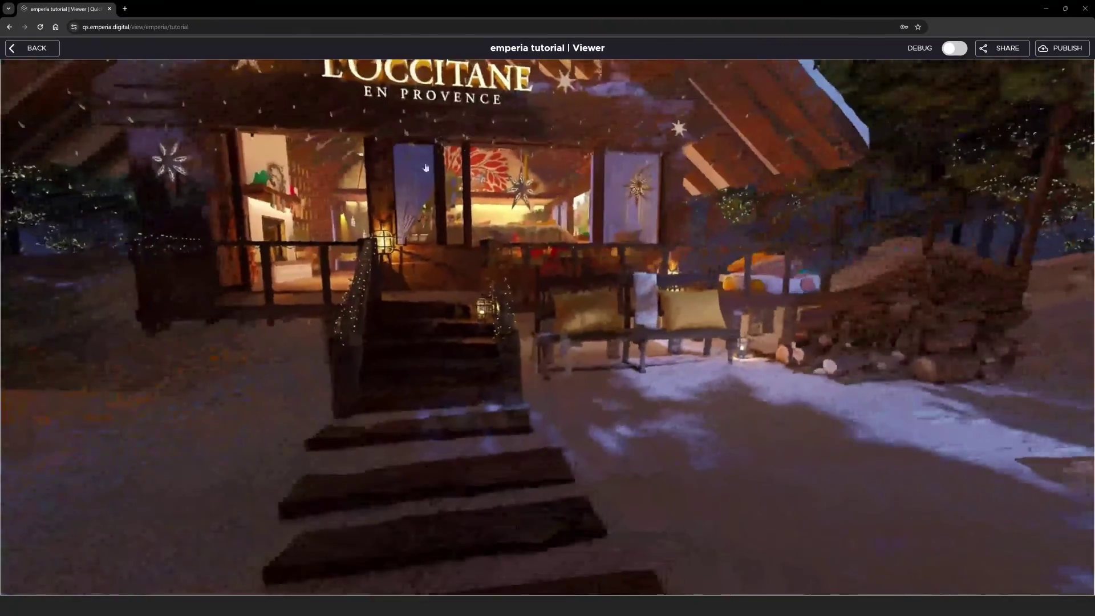
- Look toward the cabin and fire pit, jump to the snowy-ground hotspot, and view the cabin porch
left_click_drag(426, 167, 511, 310)
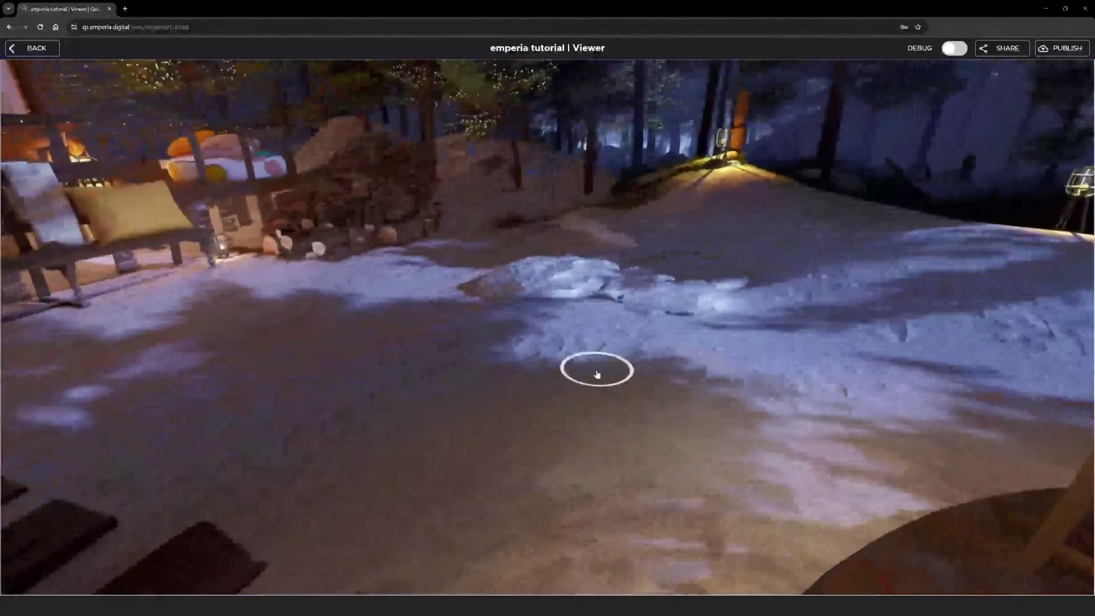
left_click(596, 371)
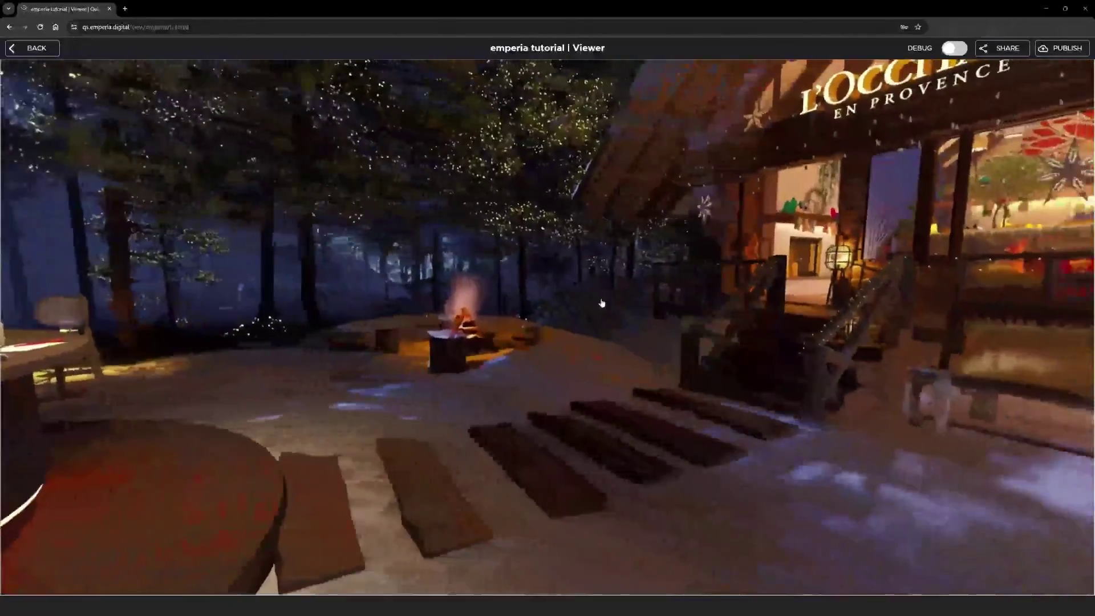
left_click_drag(601, 303, 463, 214)
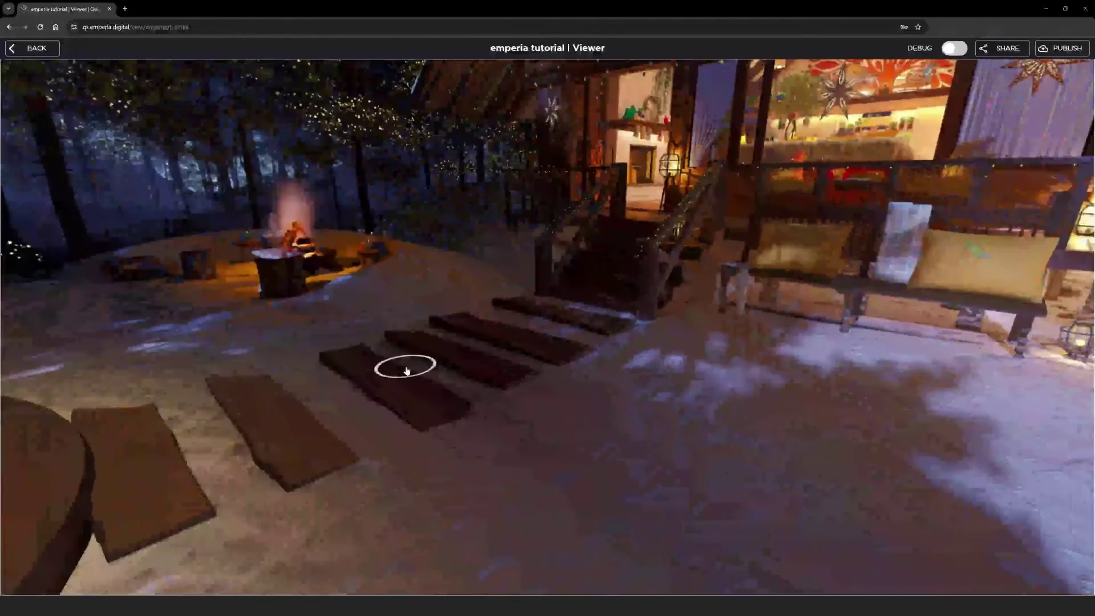